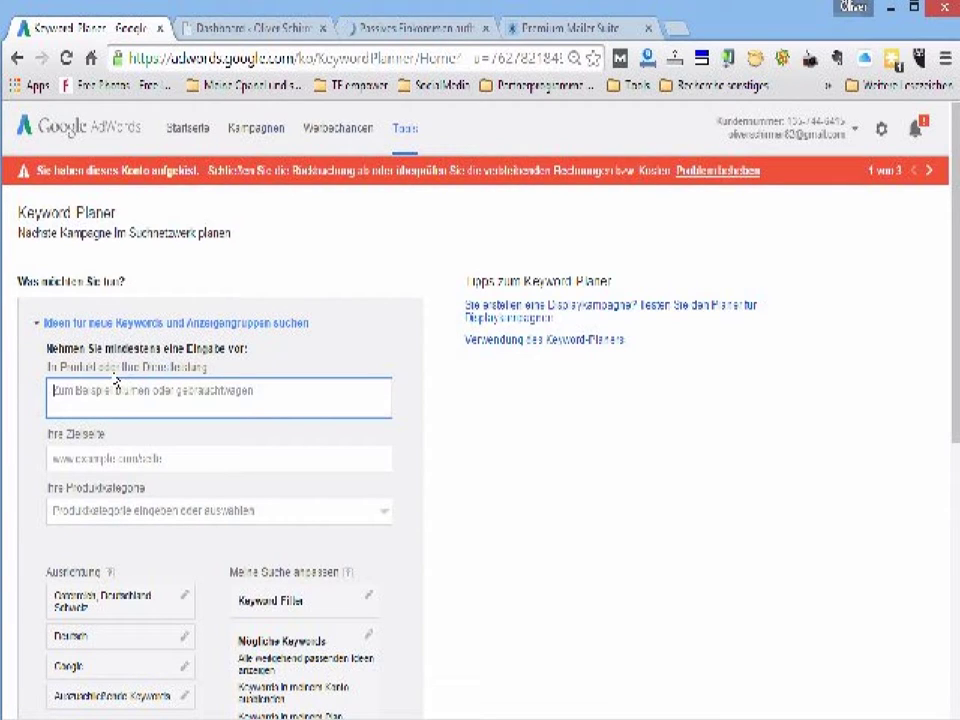
Step: Get keyword ideas for the product term "fg xpress"
text(1press)
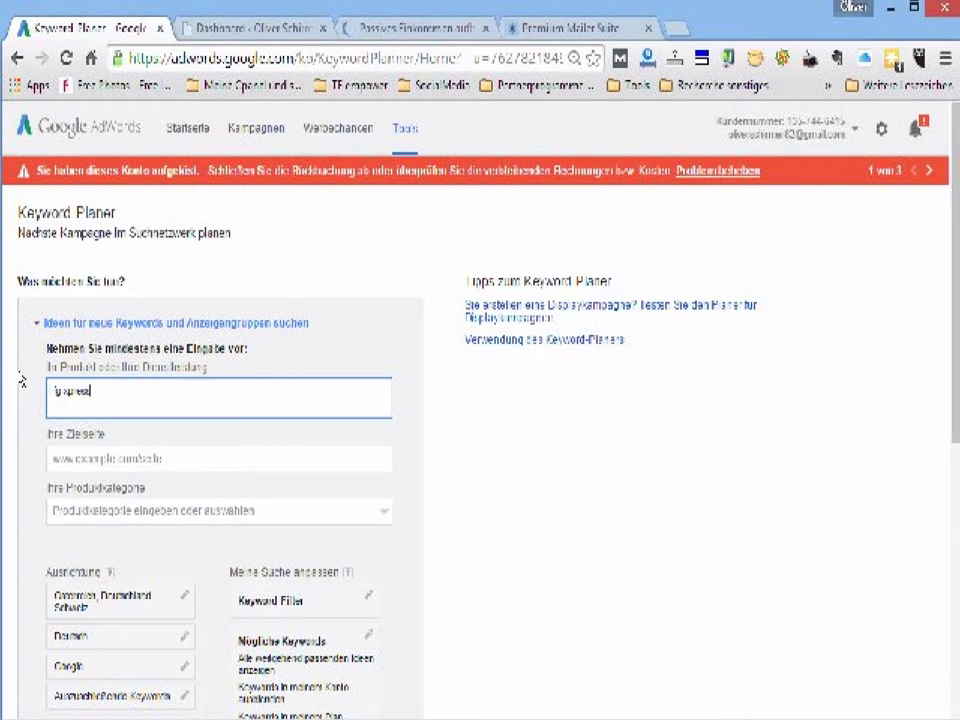
scroll(137, 450, down, 2)
click(91, 650)
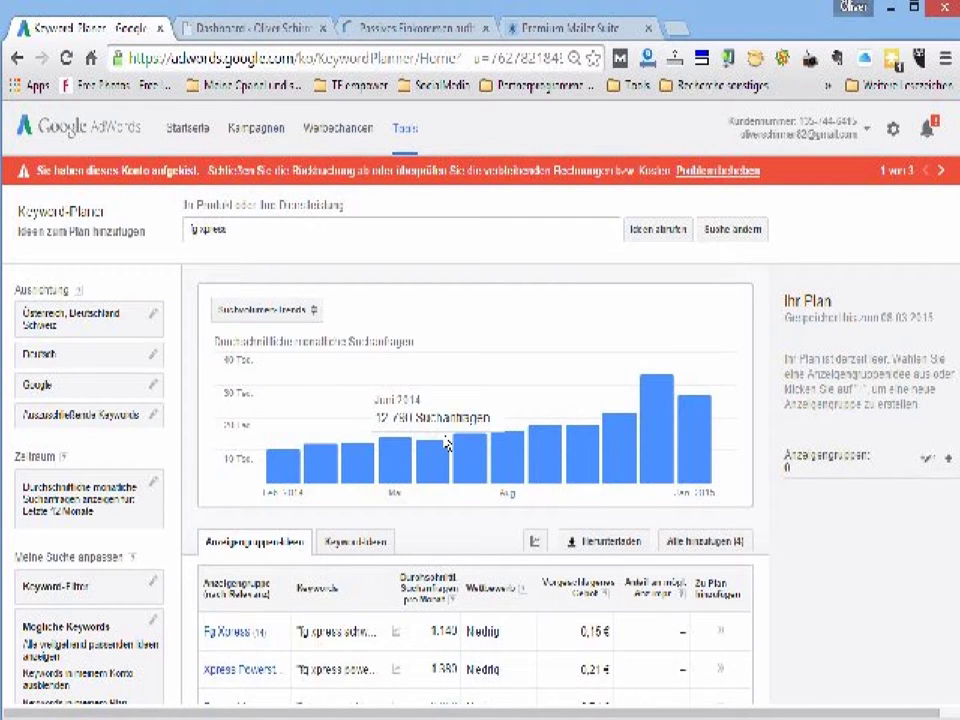
Step: Examine the search volume trend and the individual keyword ideas with their monthly searches for "fg xpress"
scroll(446, 444, down, 1)
scroll(446, 444, up, 1)
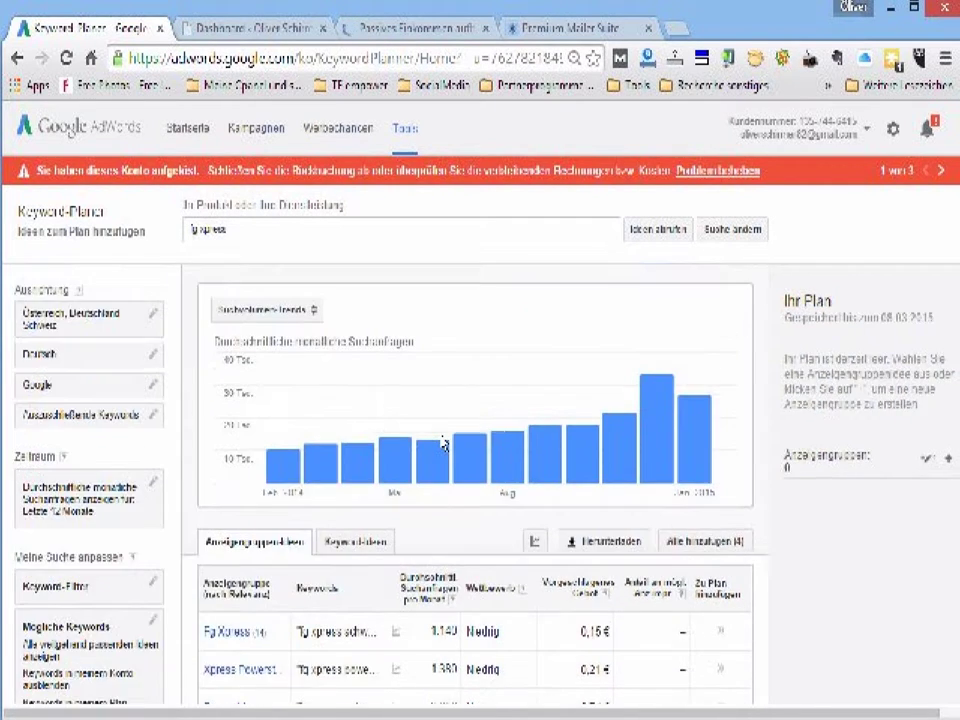
mouse_move(444, 441)
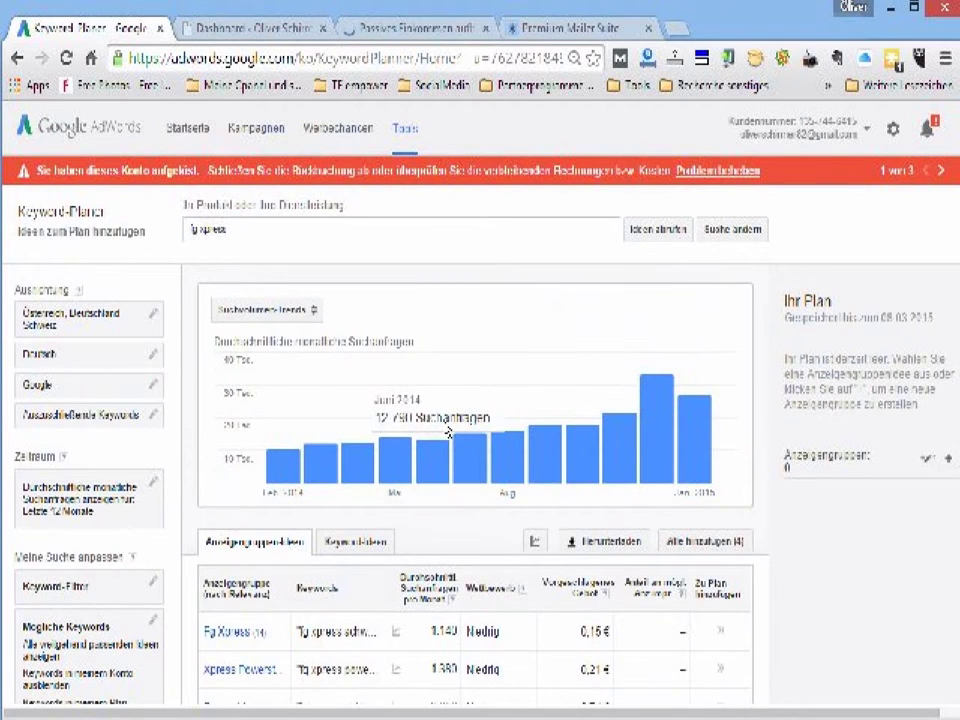
scroll(447, 430, down, 1)
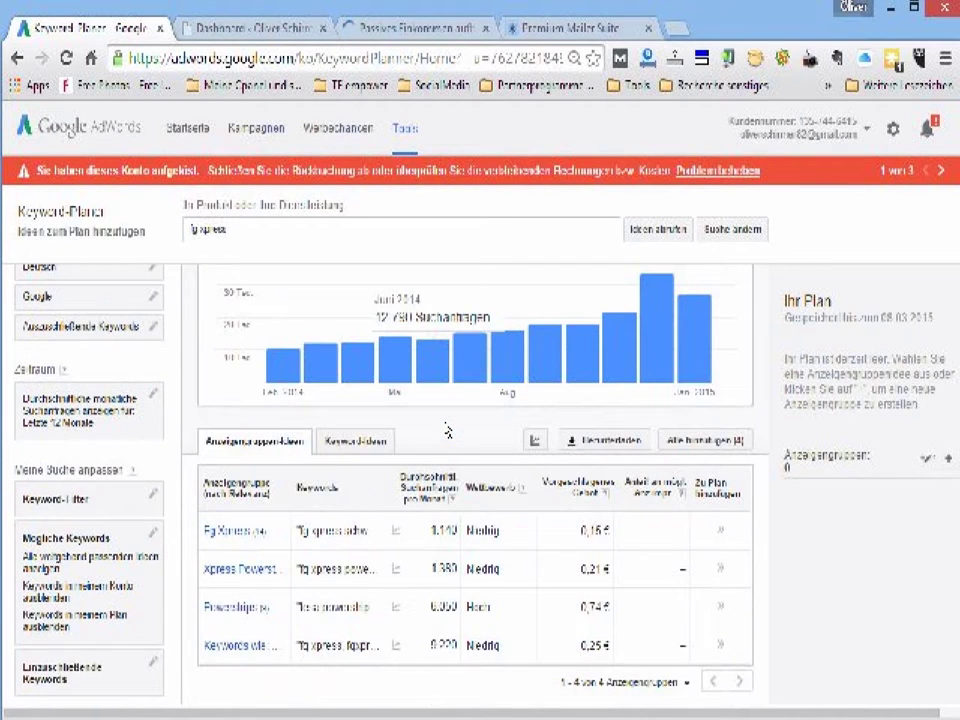
click(362, 444)
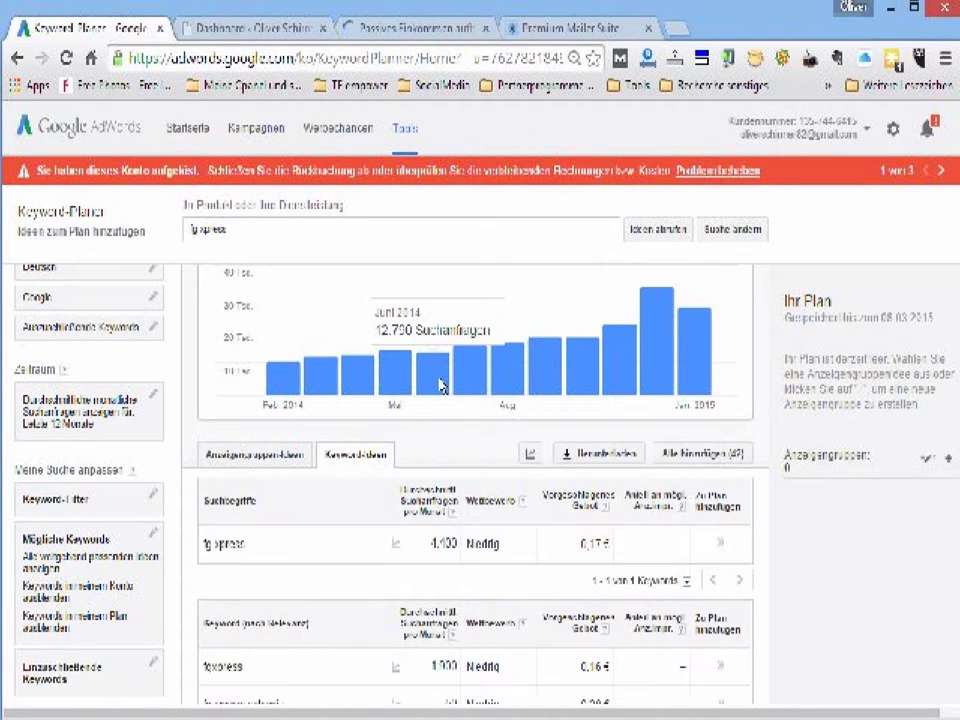
scroll(440, 390, down, 2)
scroll(440, 398, up, 2)
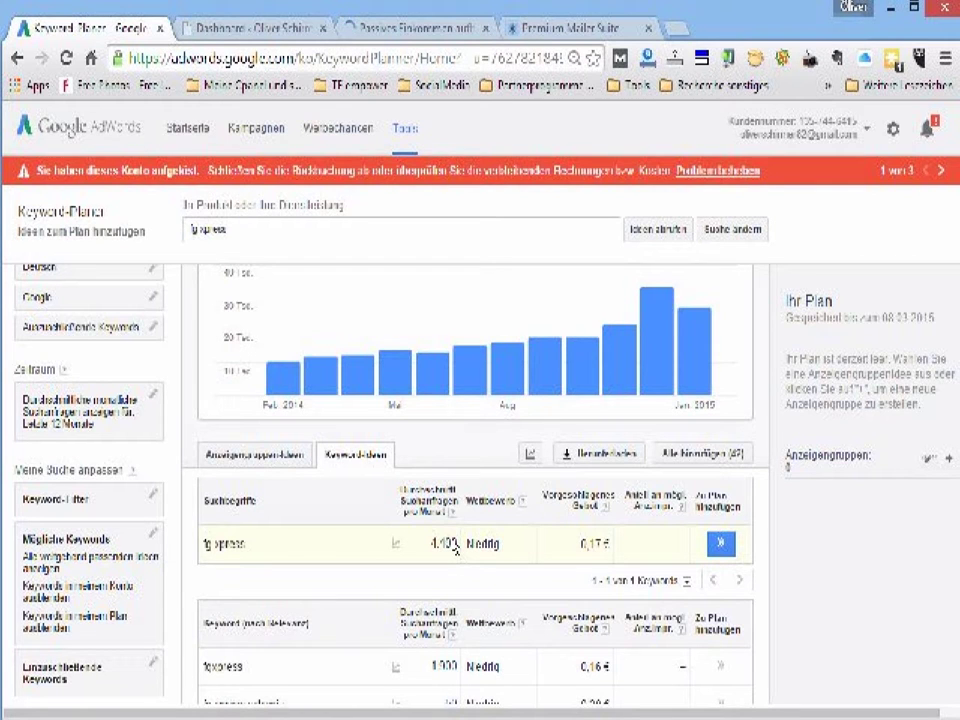
scroll(285, 553, down, 1)
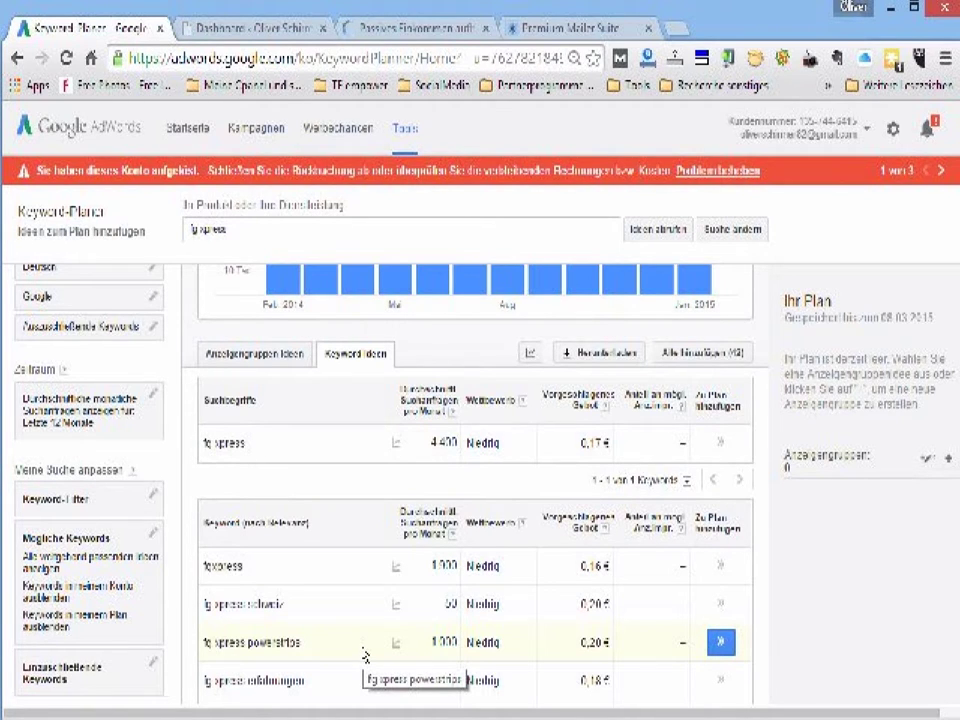
mouse_move(441, 457)
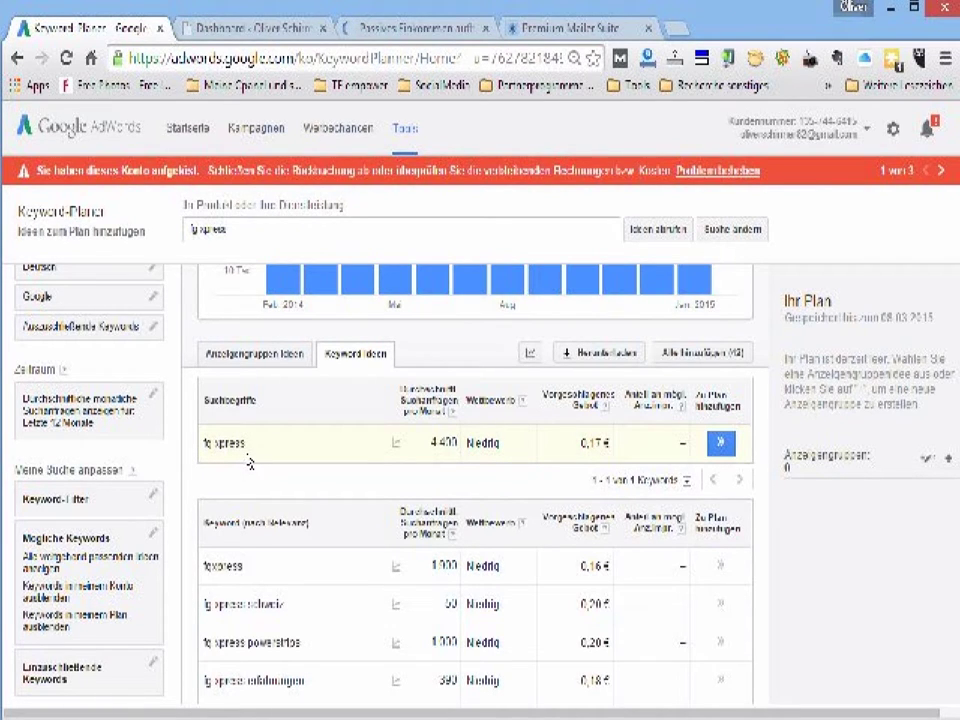
Step: Switch to the Kalatu blog dashboard and start a new post
click(272, 38)
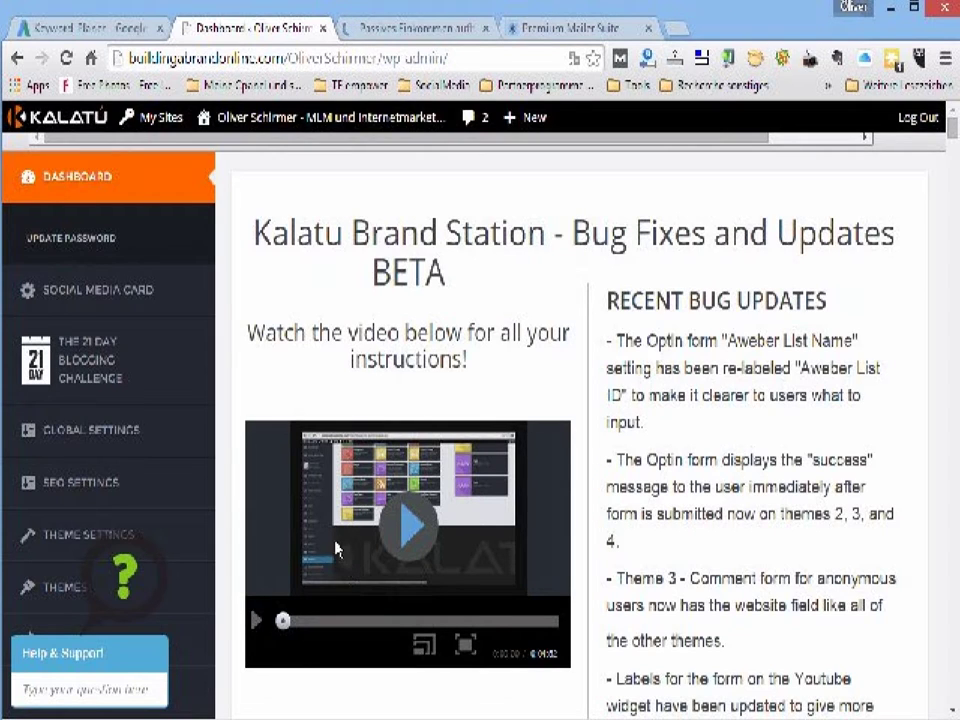
click(447, 36)
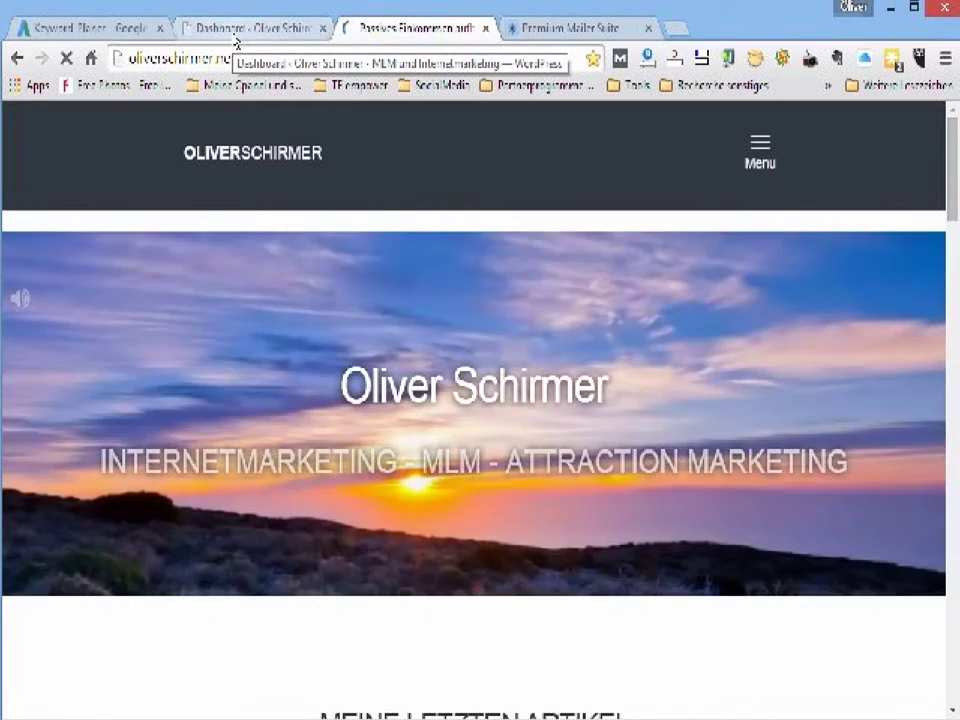
click(236, 41)
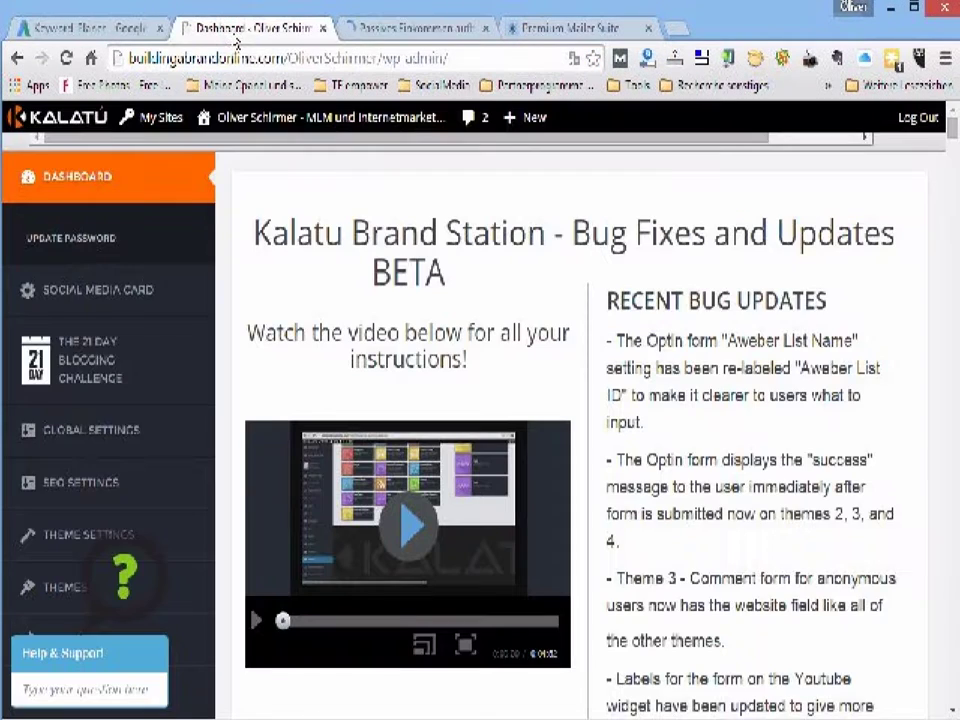
scroll(118, 510, down, 2)
mouse_move(204, 540)
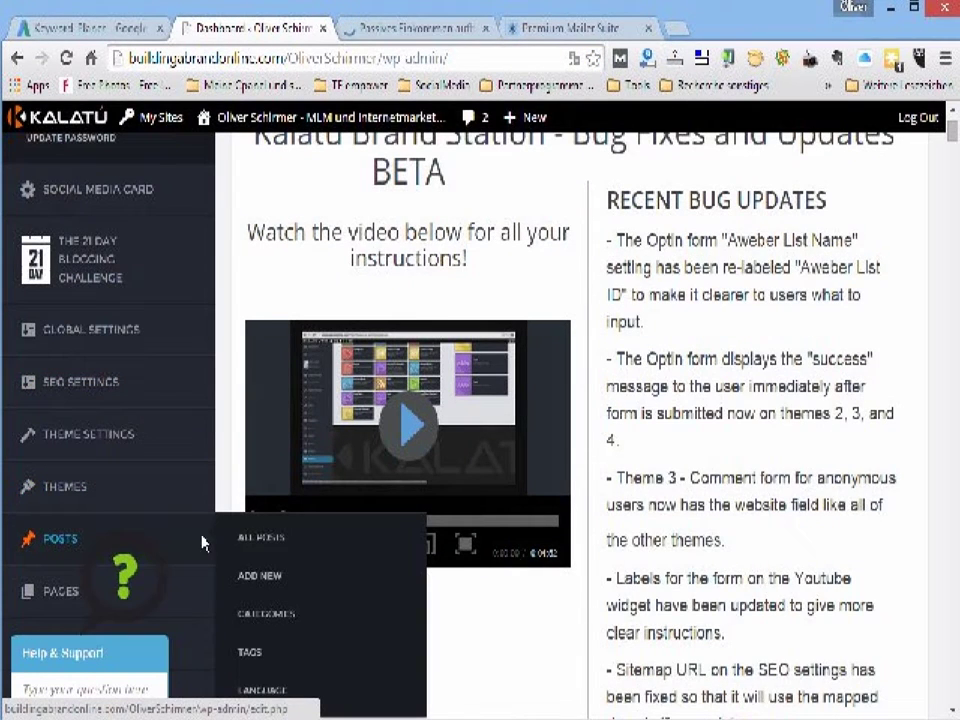
click(260, 577)
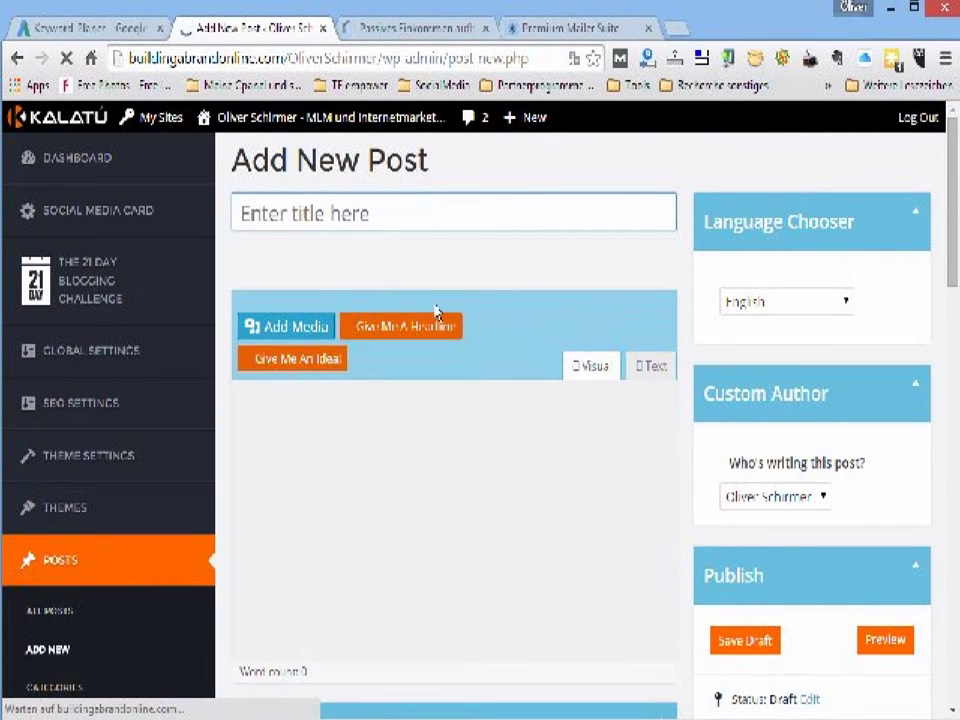
Step: Check the keyword list in the Keyword Planner and title the new blog post "Meine erfahrungen mit fg xpress"
click(101, 29)
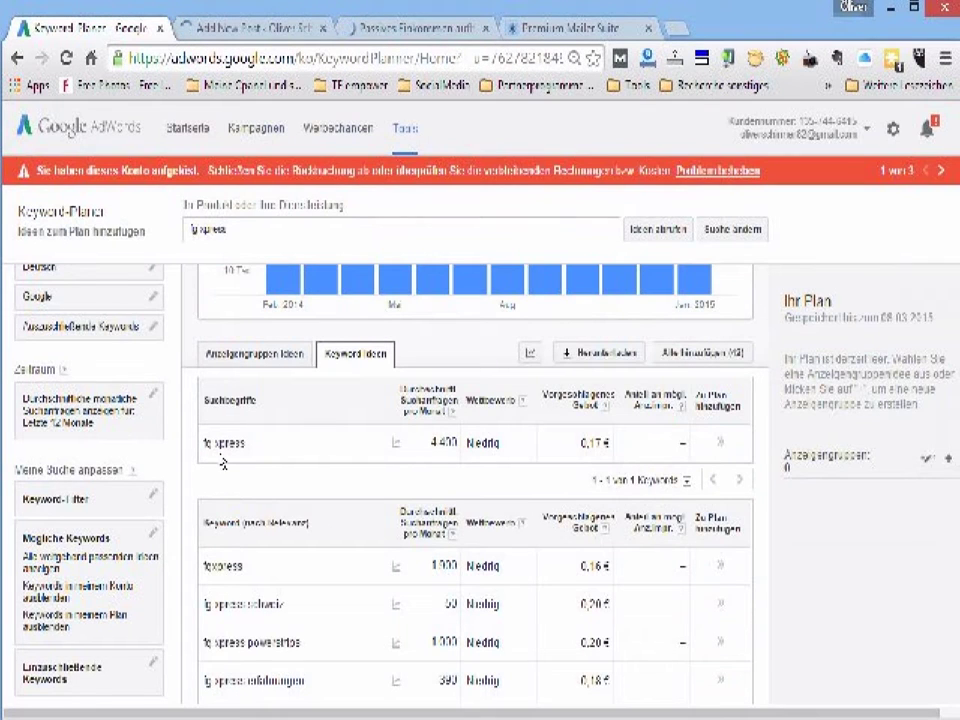
click(199, 30)
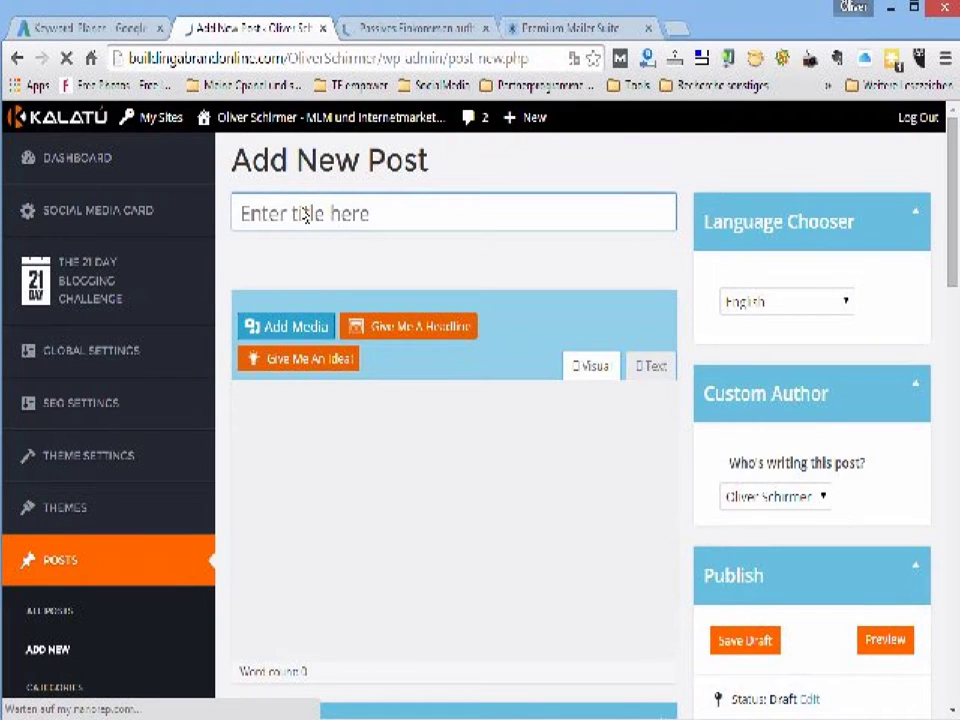
click(306, 214)
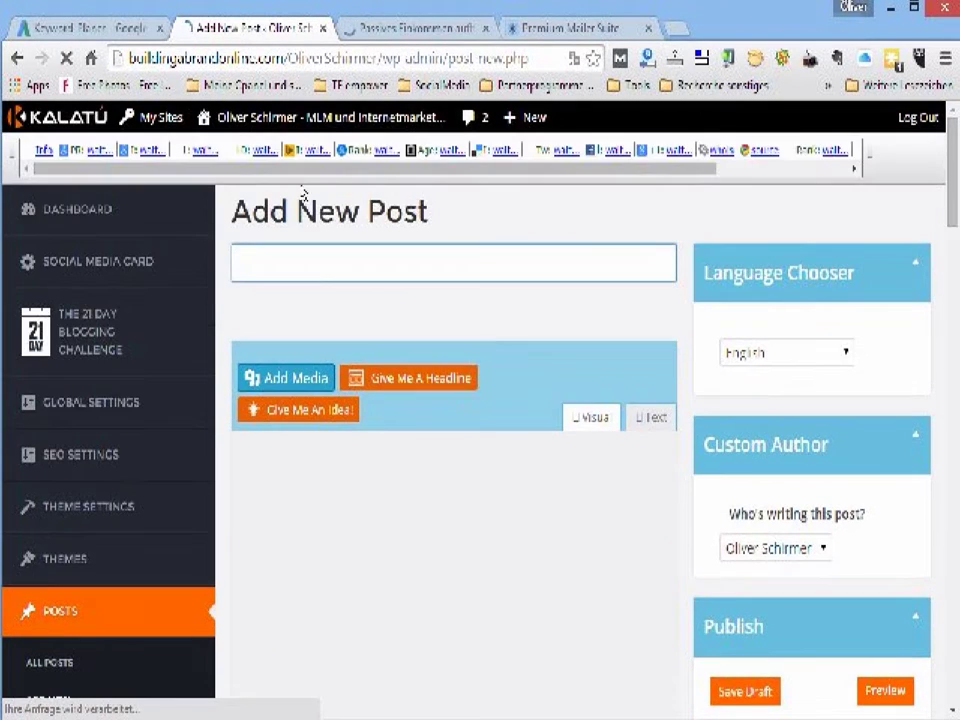
text(M)
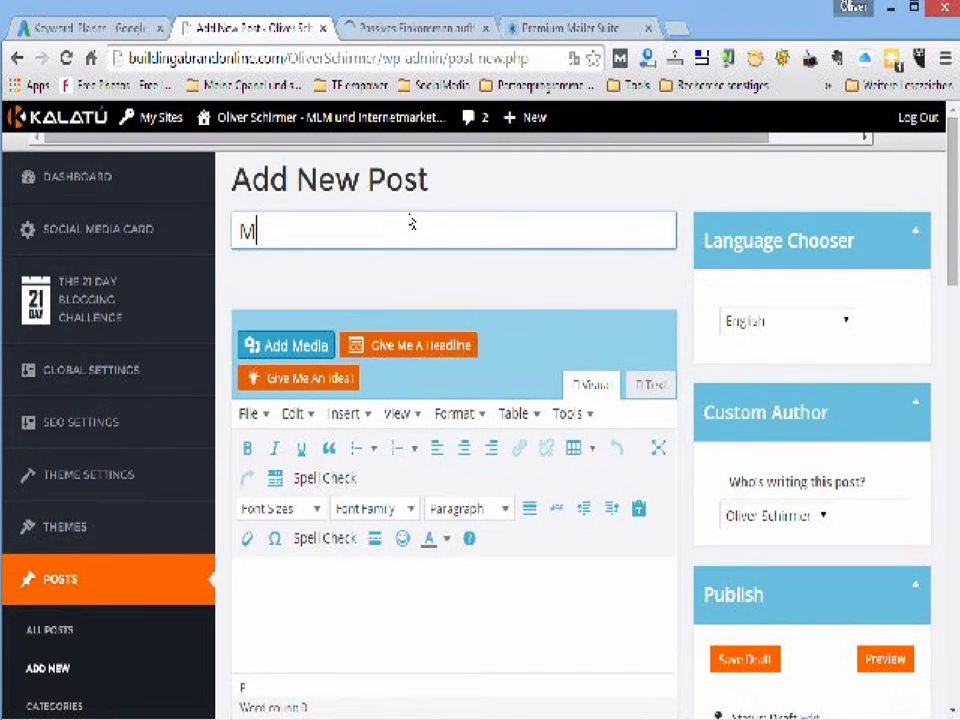
text(eine erfa)
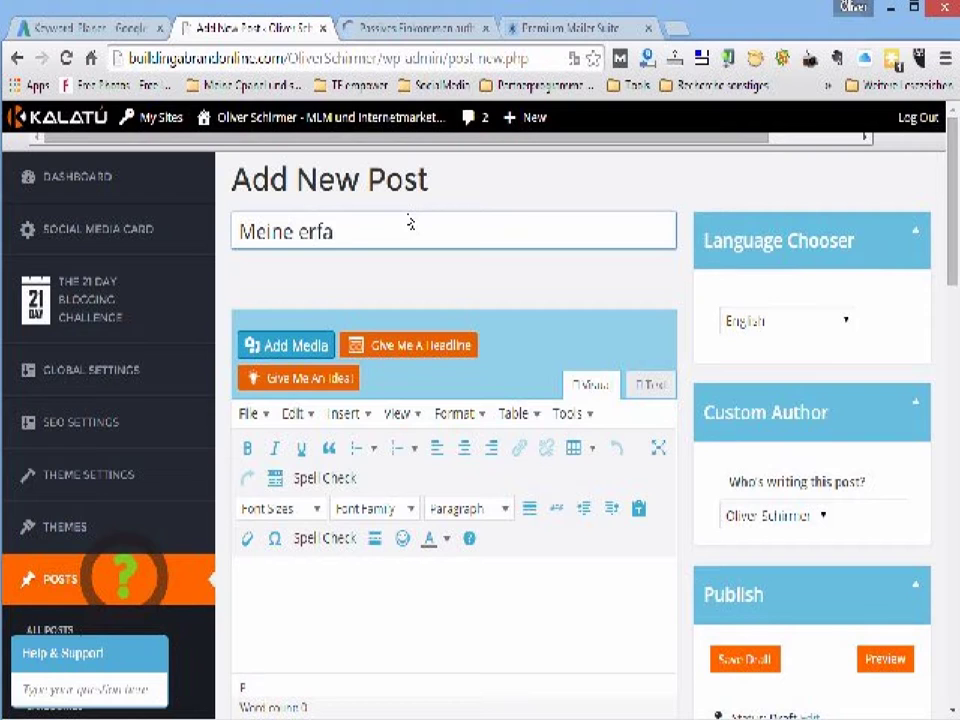
text(hrungen)
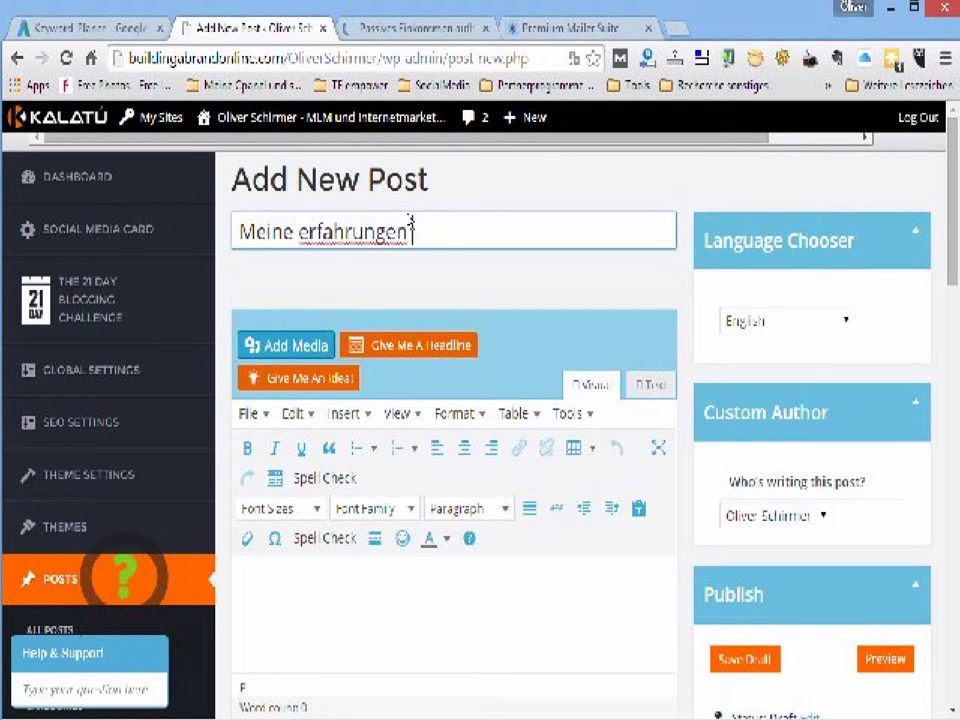
text( mit fg)
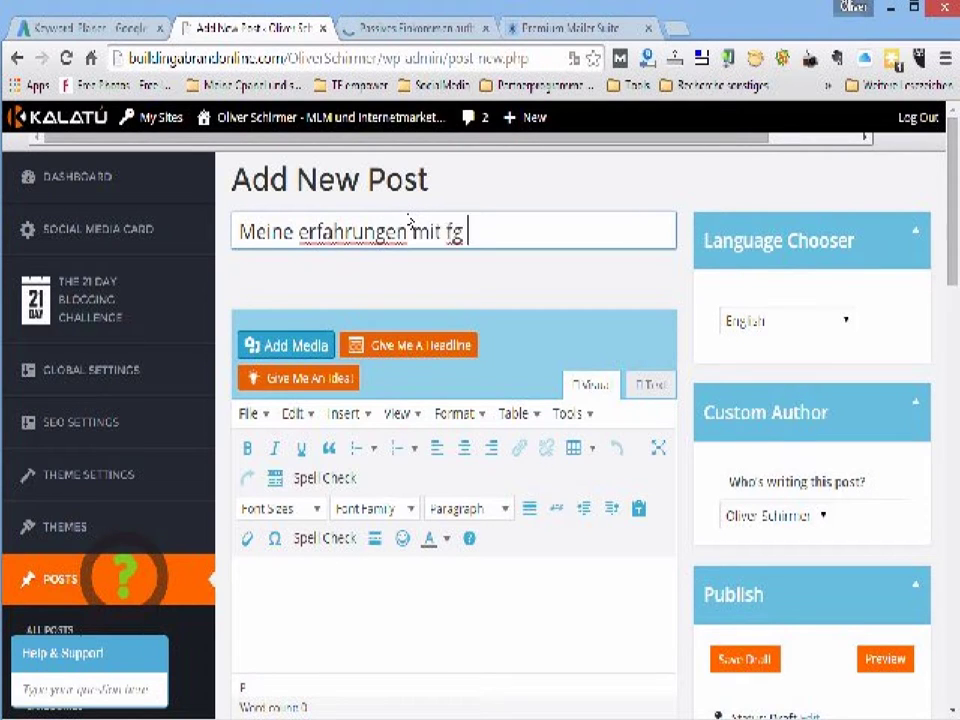
text( xpres)
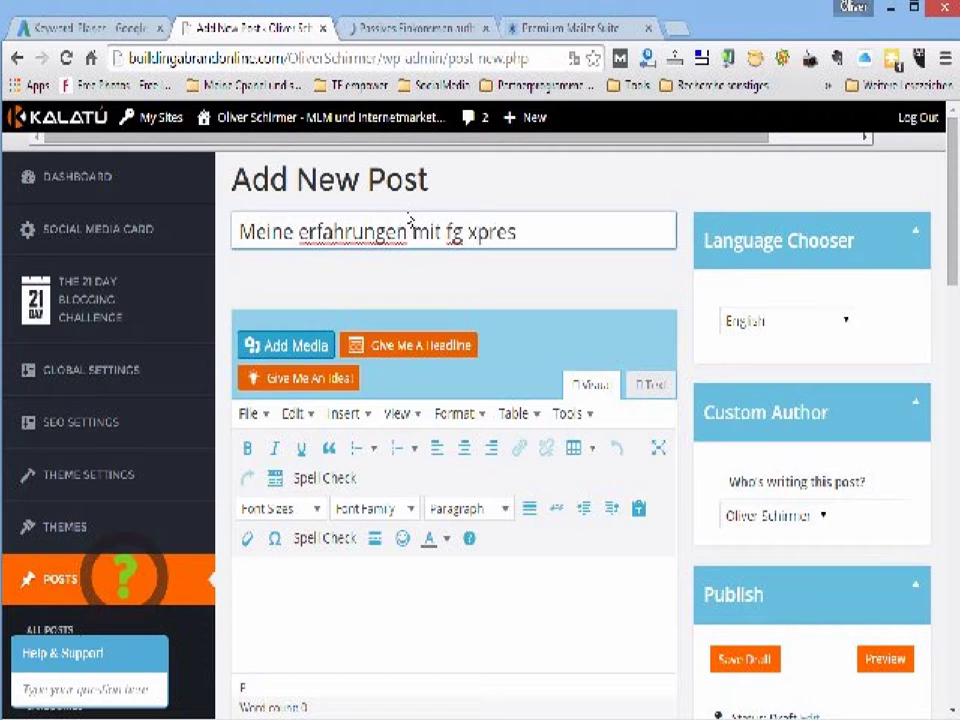
text(s)
Step: Fill the post body with two separate lines of placeholder text
scroll(343, 437, down, 2)
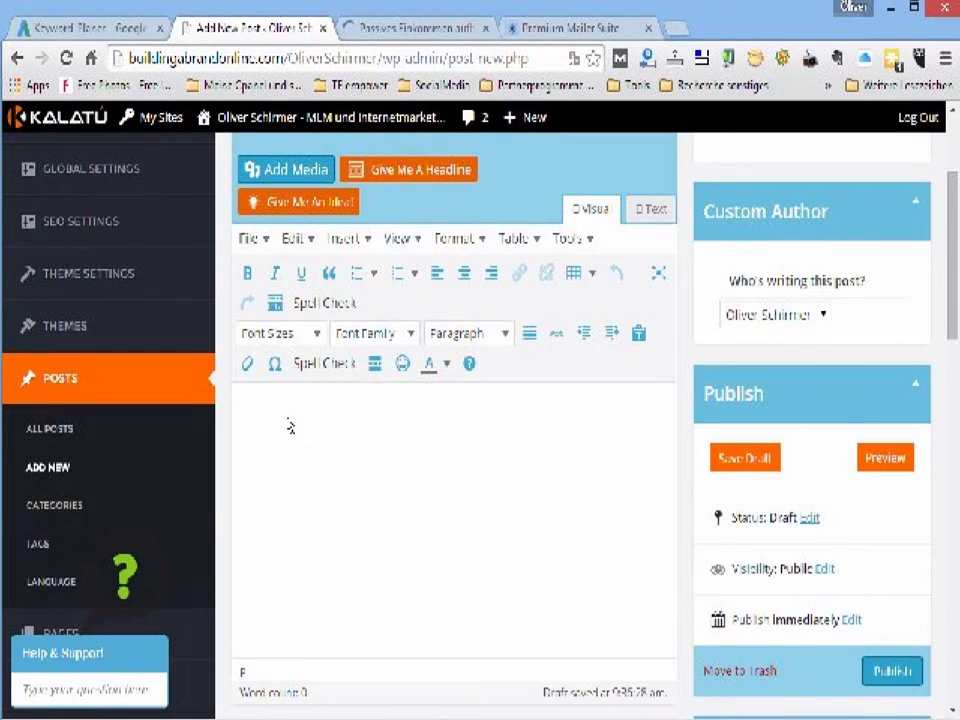
click(290, 427)
text(In)
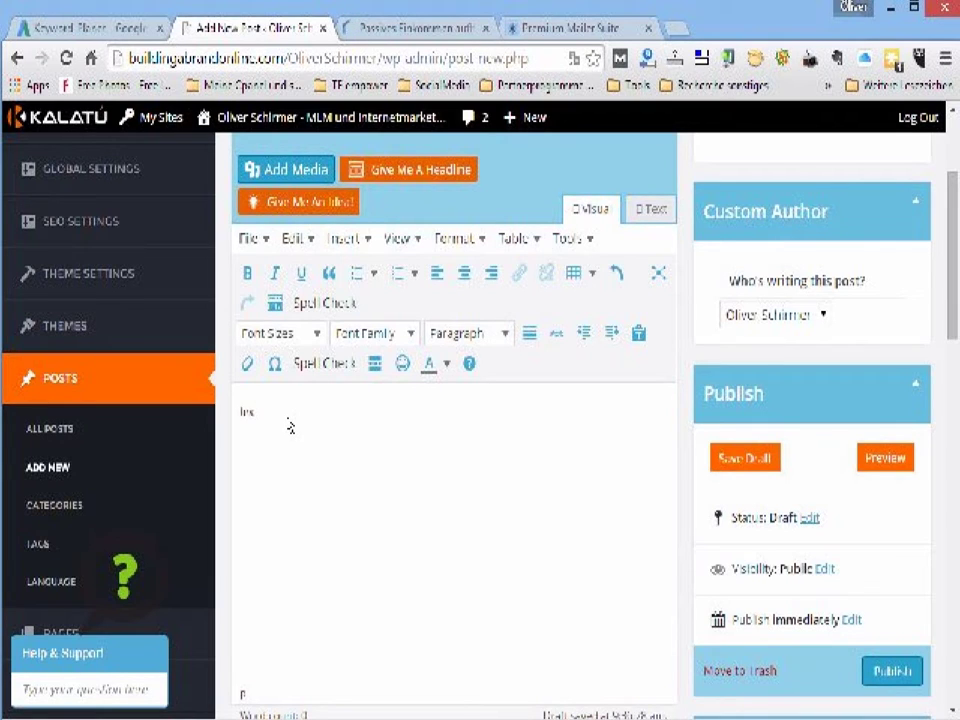
text( diesem Beit)
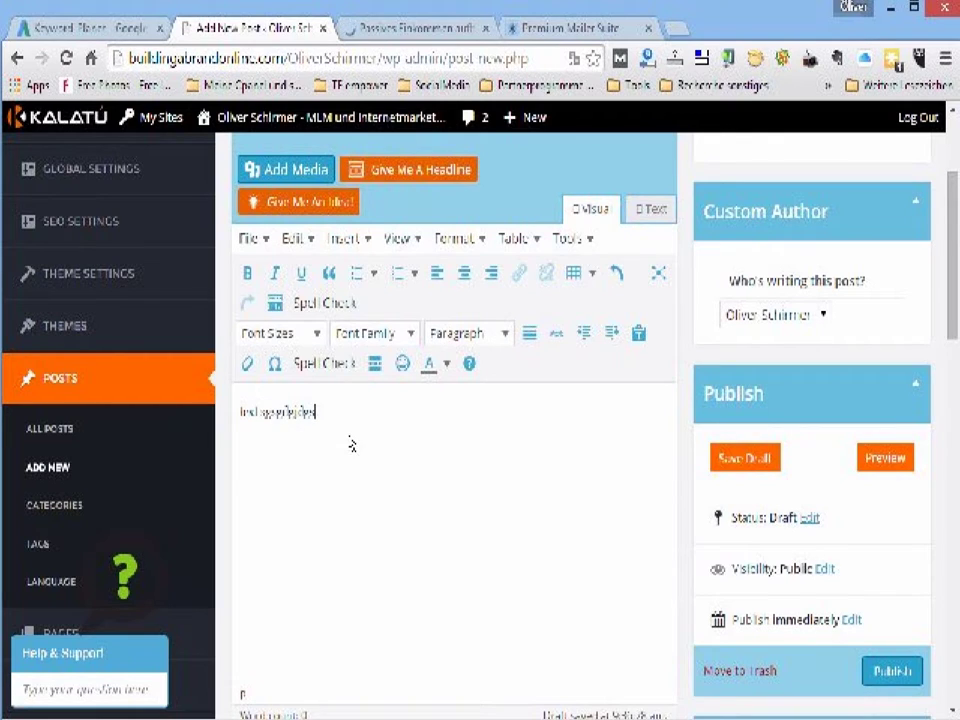
key(Return)
text(fdjfkdjfsjfkdsjfj)
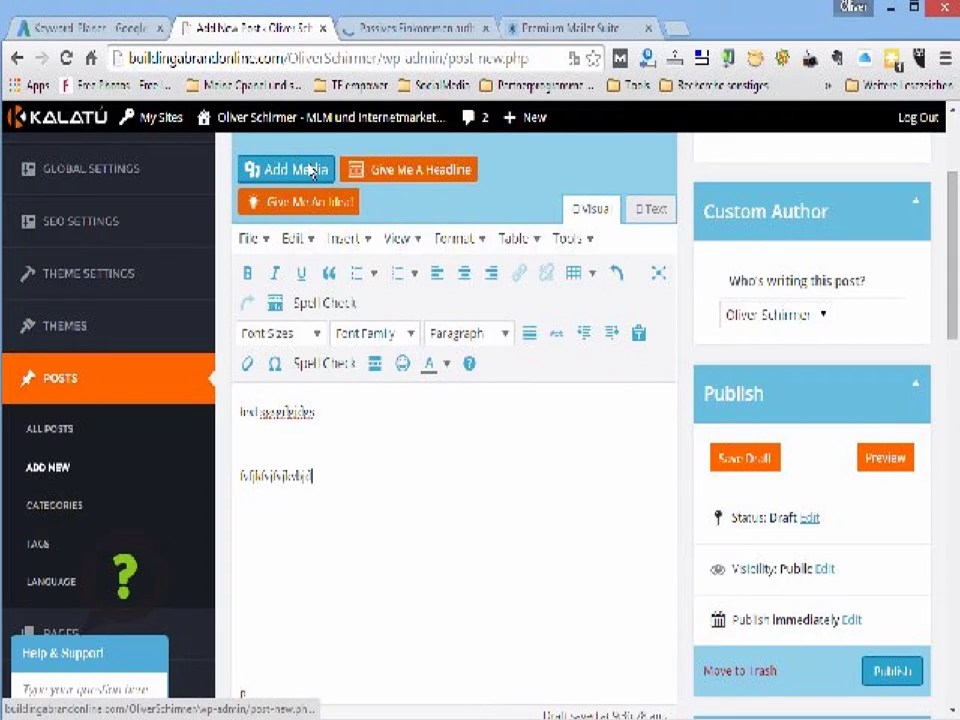
Step: Insert the Top Producer product image from the media library into the post
click(314, 171)
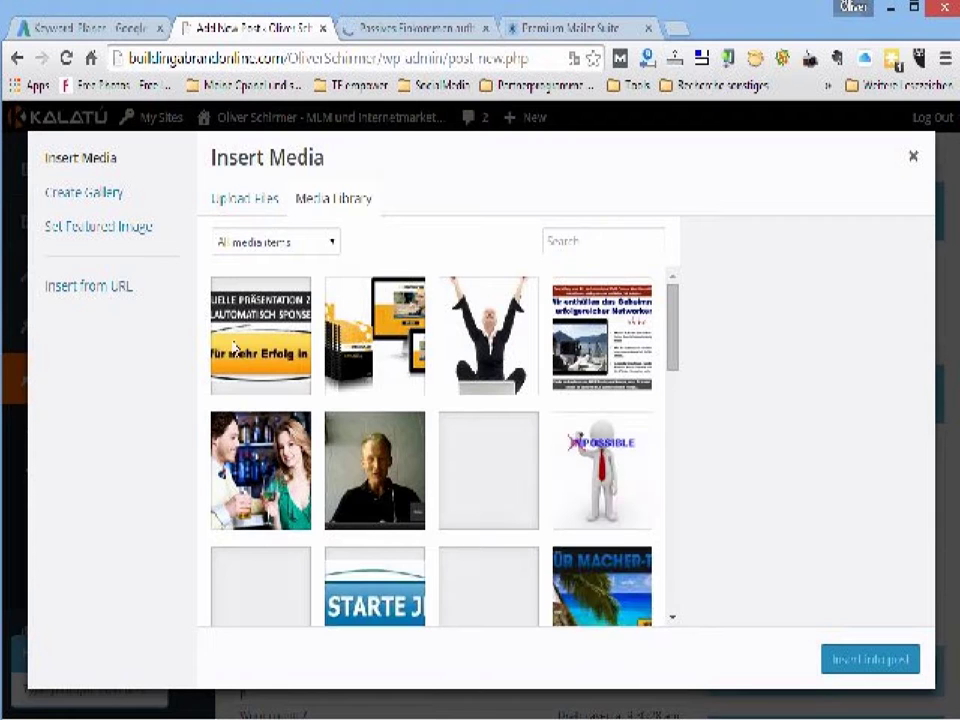
click(375, 335)
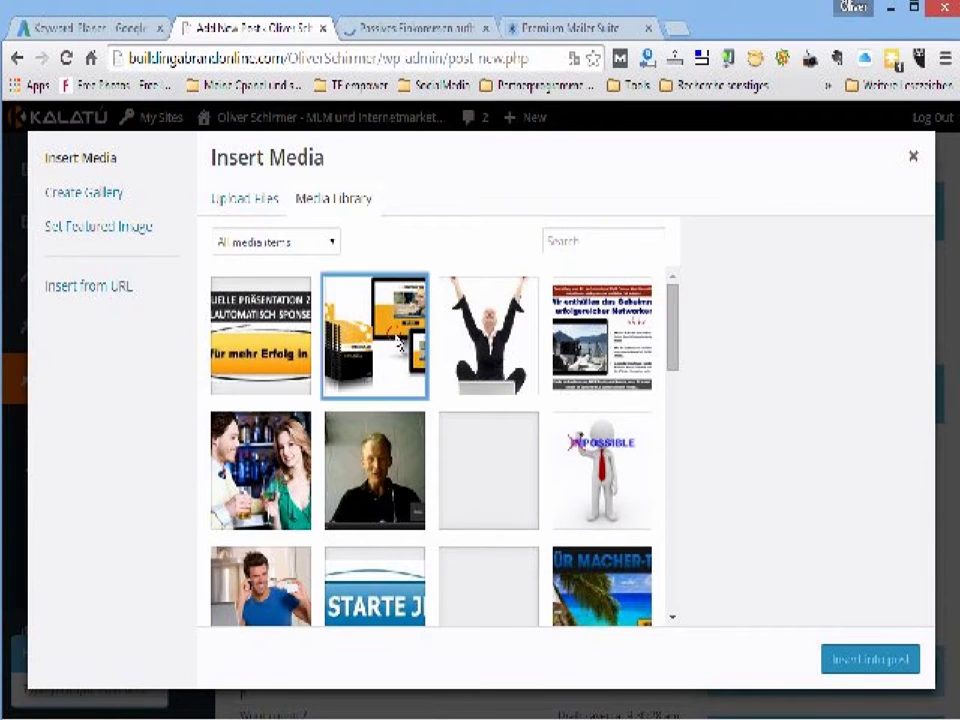
click(832, 657)
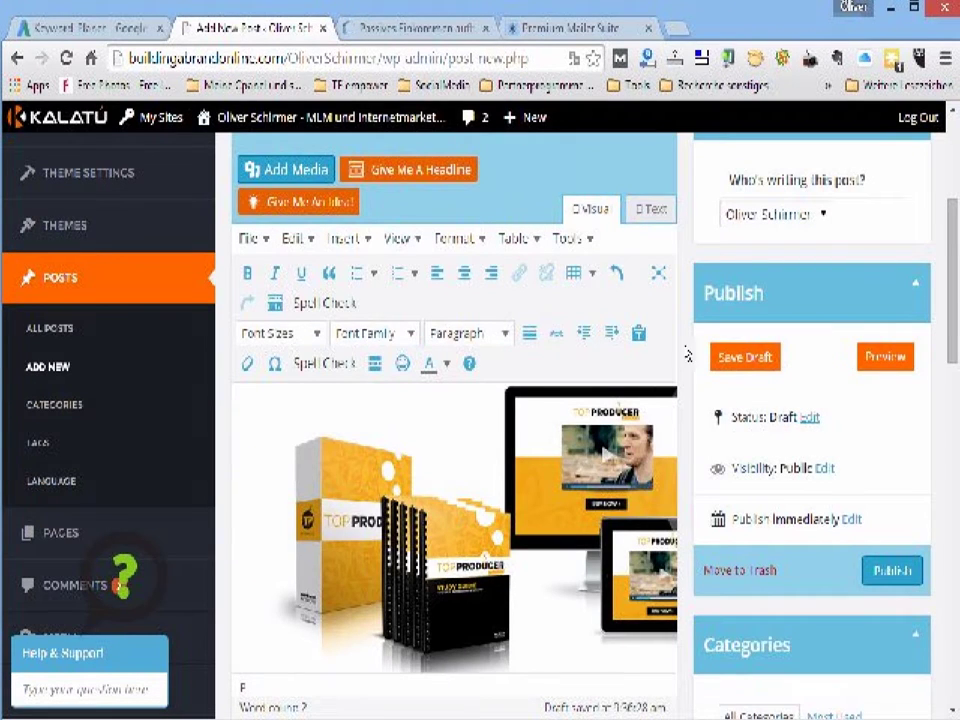
Step: Activate the post's empty tags field and copy the keyword "fg xpress erfahrungen" from the Keyword Planner
scroll(872, 454, down, 2)
scroll(868, 451, down, 2)
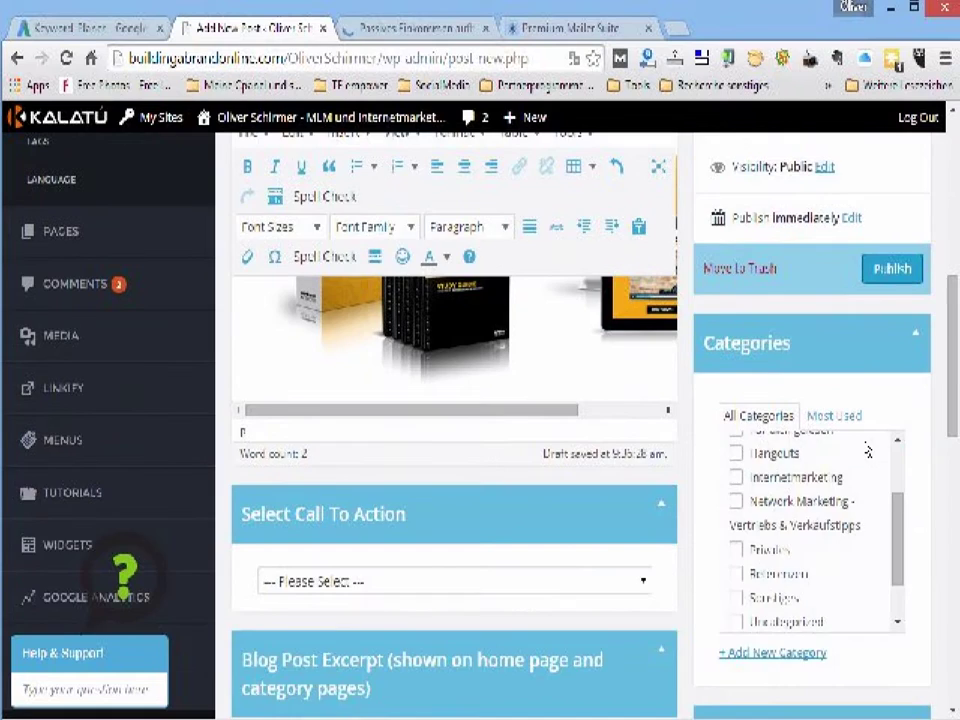
scroll(868, 451, down, 5)
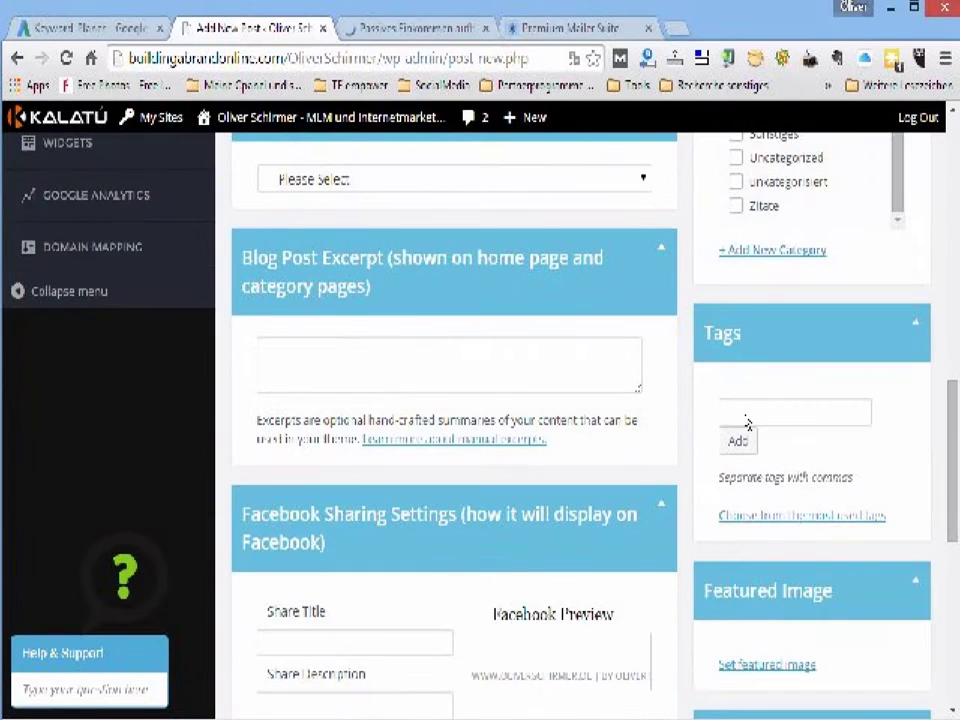
click(737, 410)
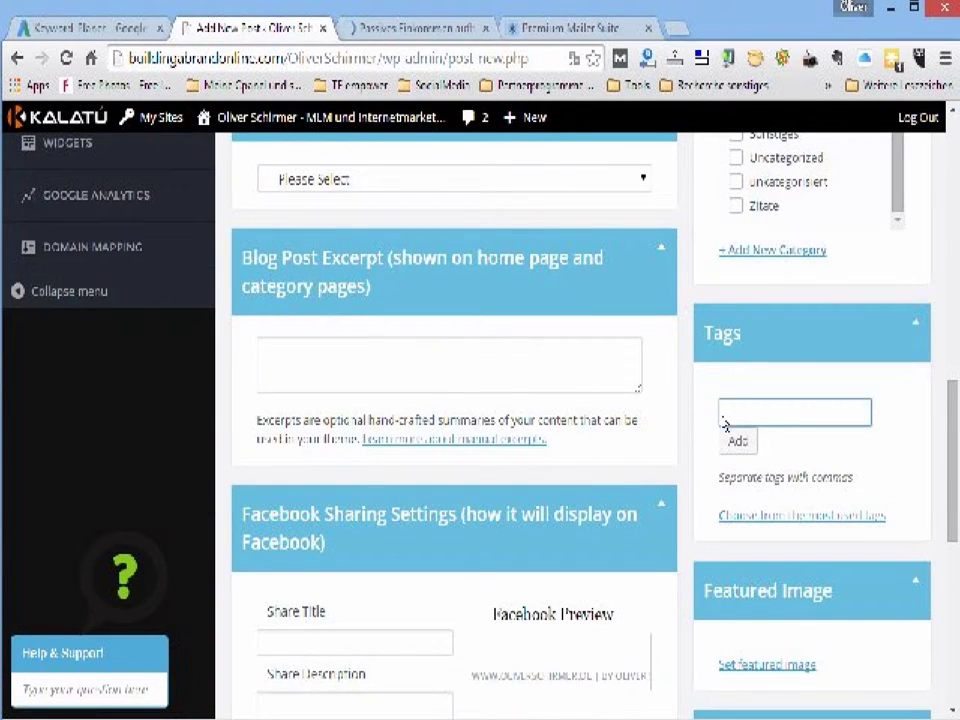
click(97, 27)
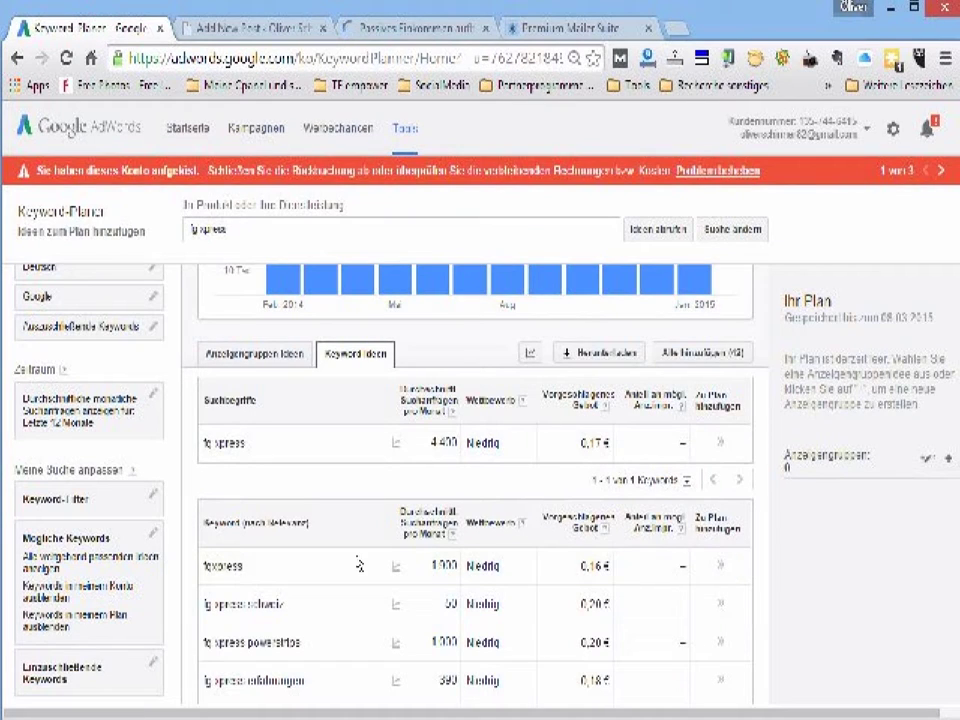
drag(310, 680, 241, 675)
right_click(293, 680)
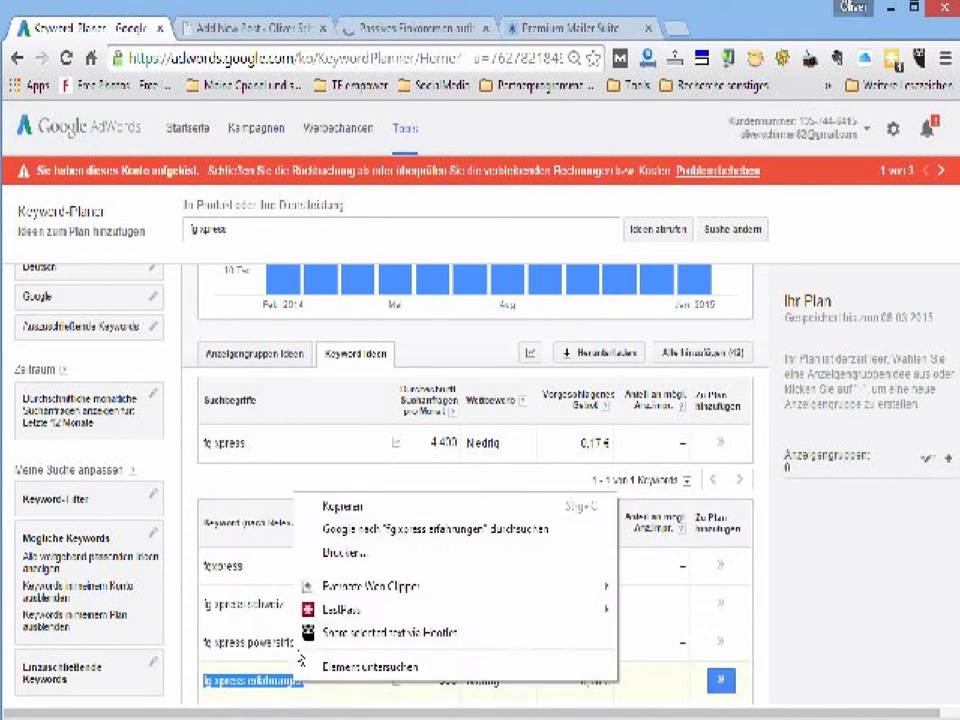
click(346, 502)
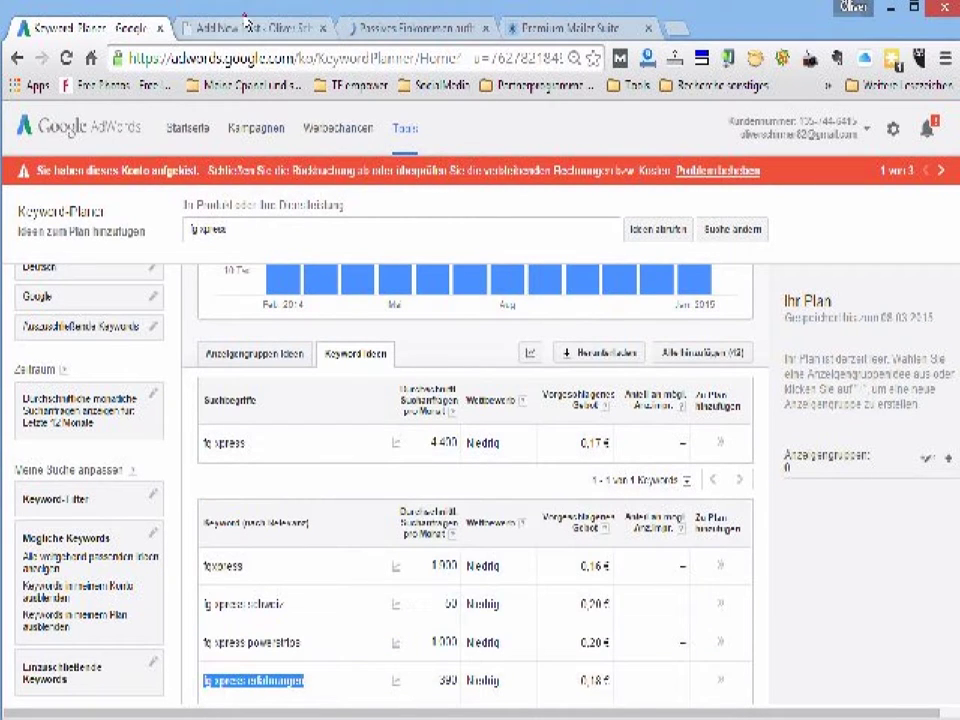
Step: Add the copied keyword "fg xpress erfahrungen" as a tag on the new blog post
click(273, 35)
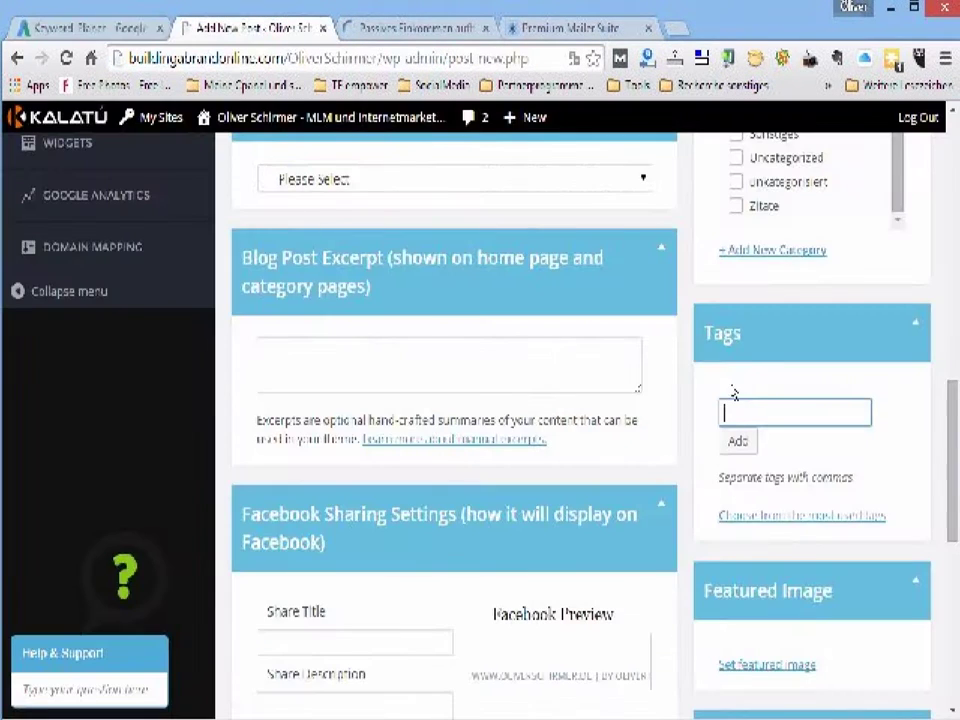
right_click(746, 418)
click(803, 170)
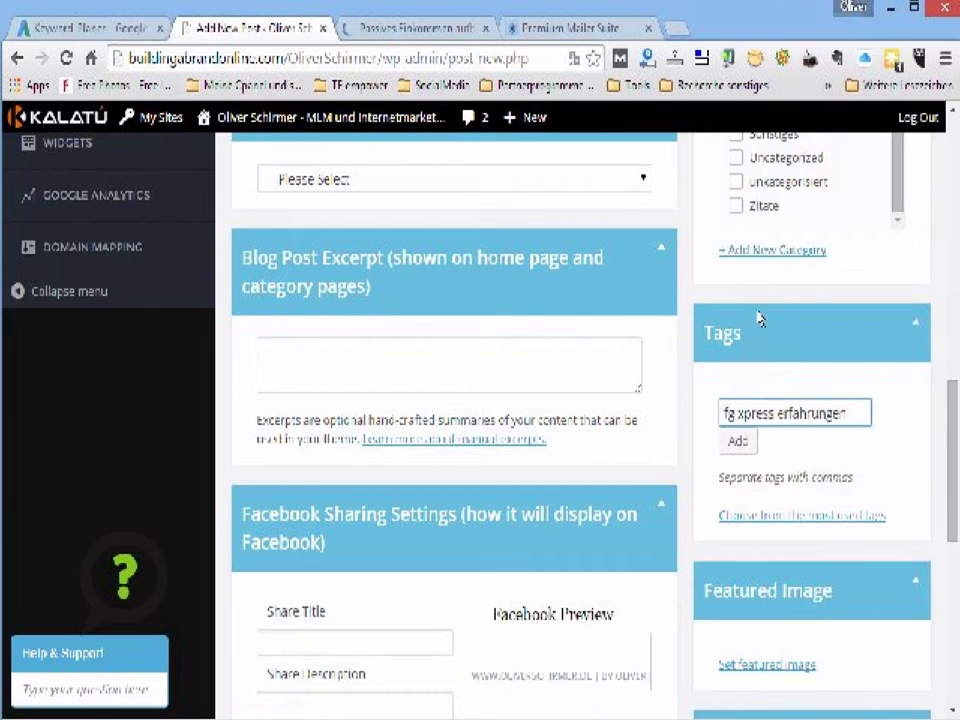
click(743, 449)
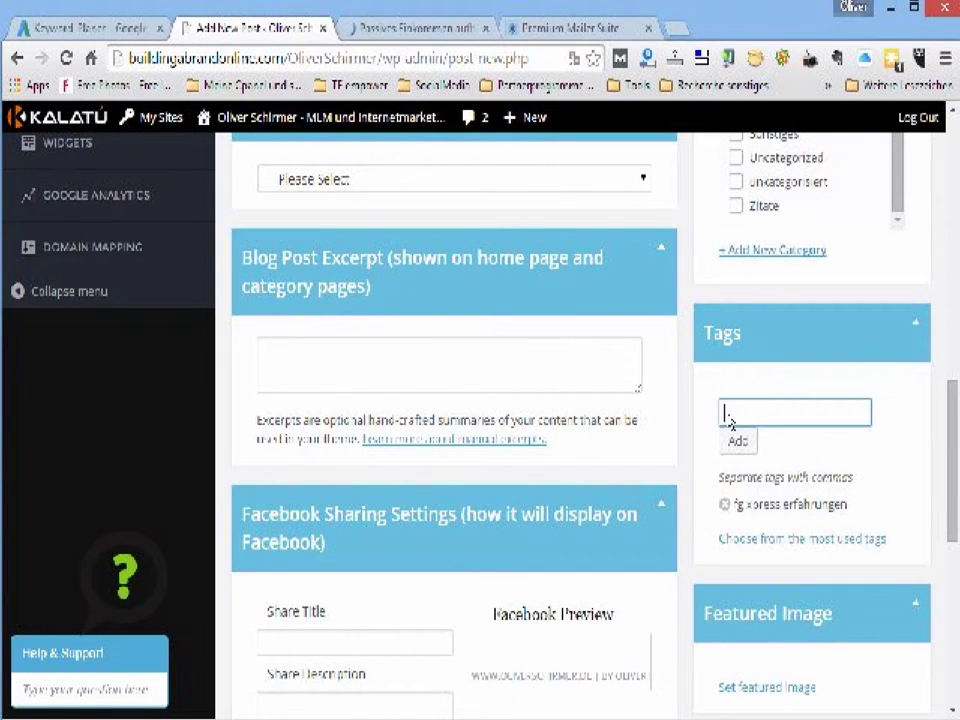
scroll(724, 484, down, 2)
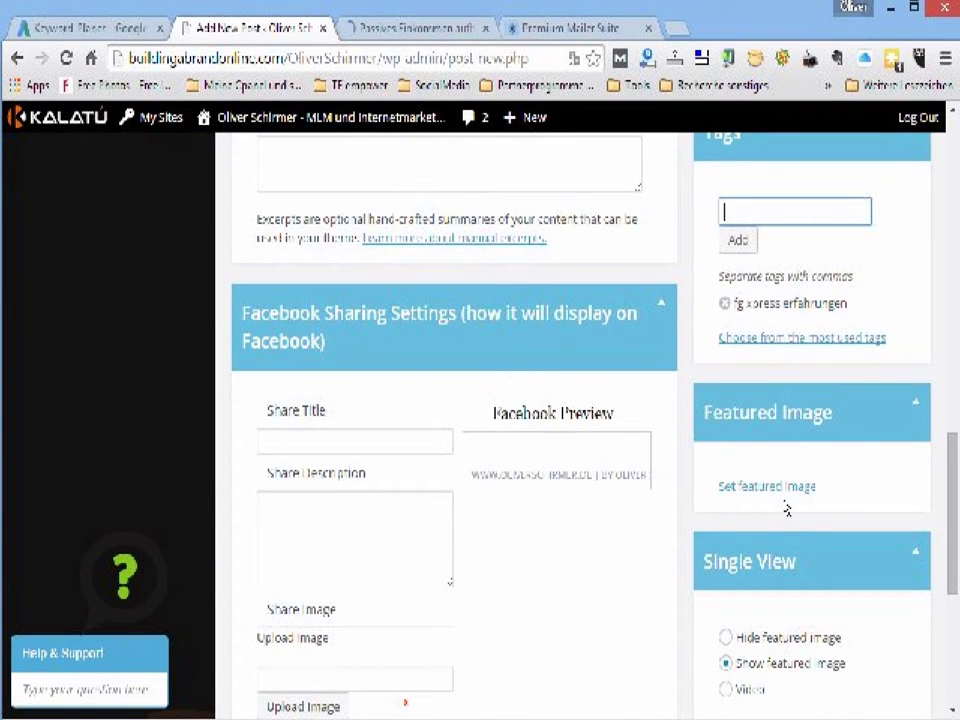
scroll(783, 510, up, 4)
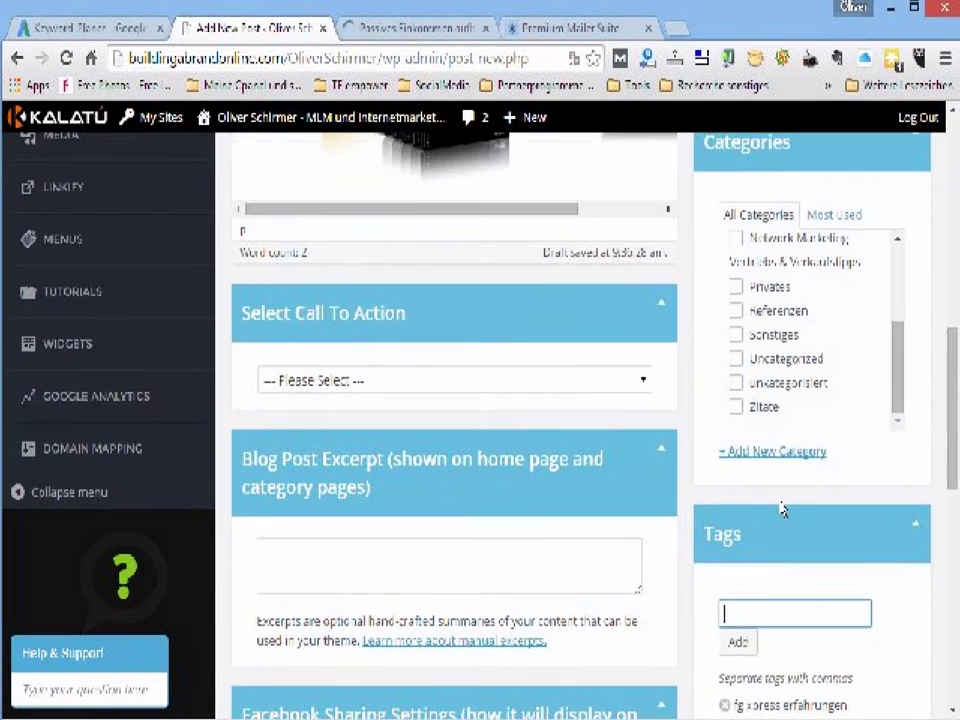
scroll(874, 253, up, 2)
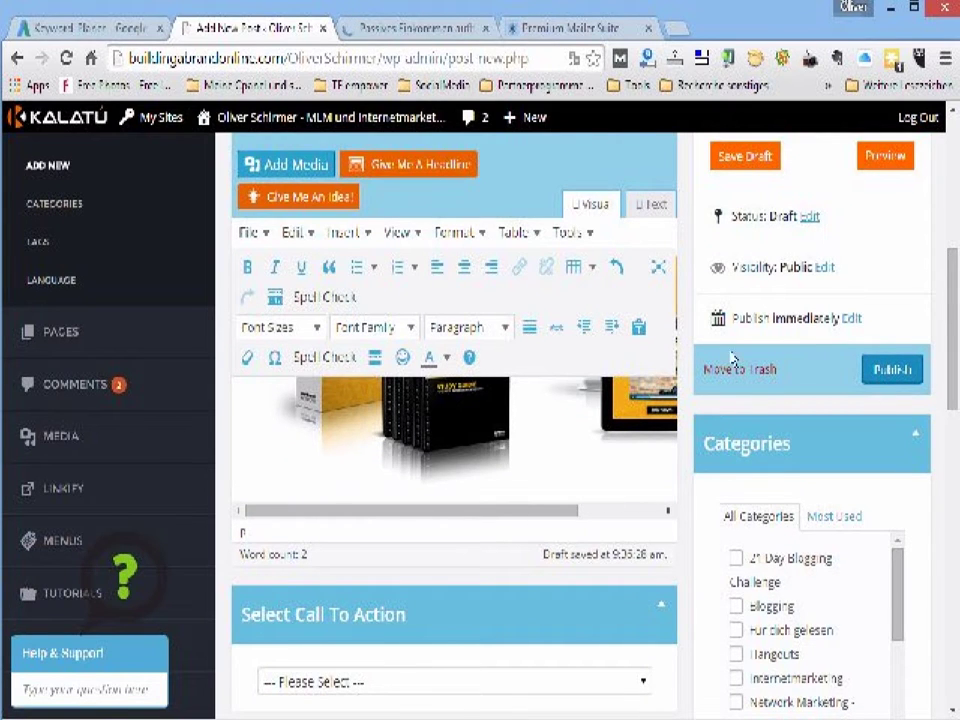
Step: Open the article "In 3 Schritten zum Ziel" on the live blog and examine it down to the "Sponsern auf Autopilot" sign-up form
click(420, 30)
scroll(637, 409, down, 3)
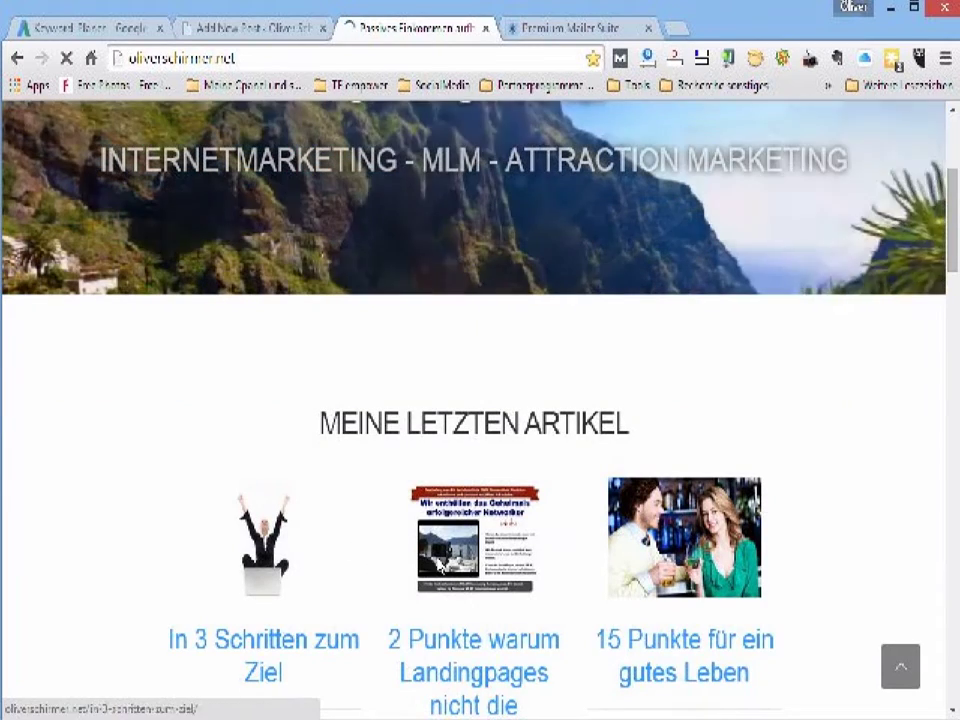
click(270, 543)
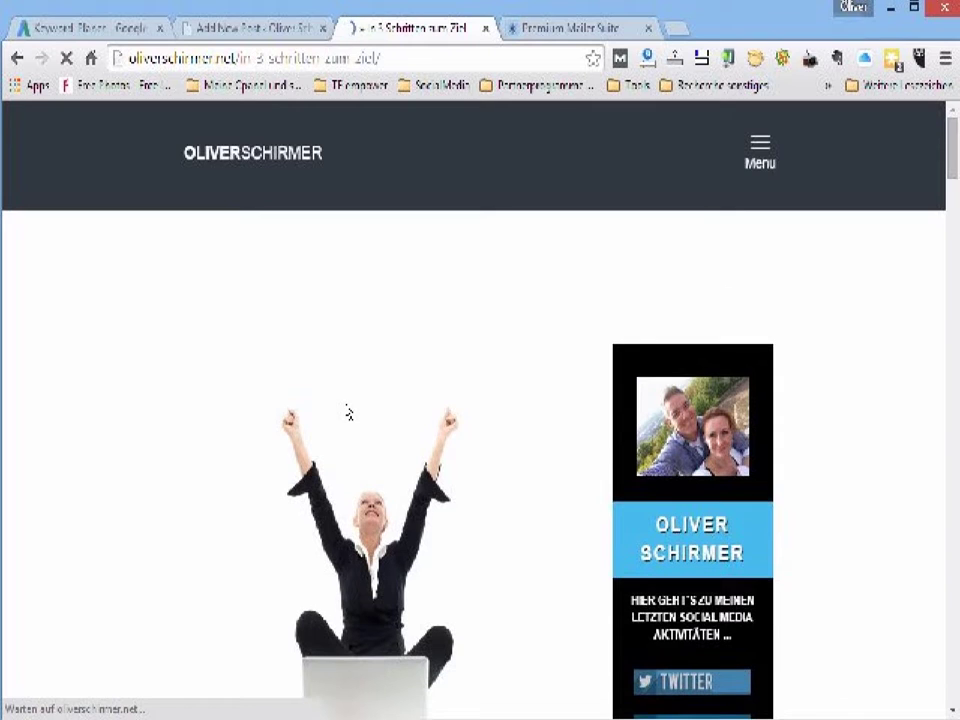
scroll(349, 412, down, 3)
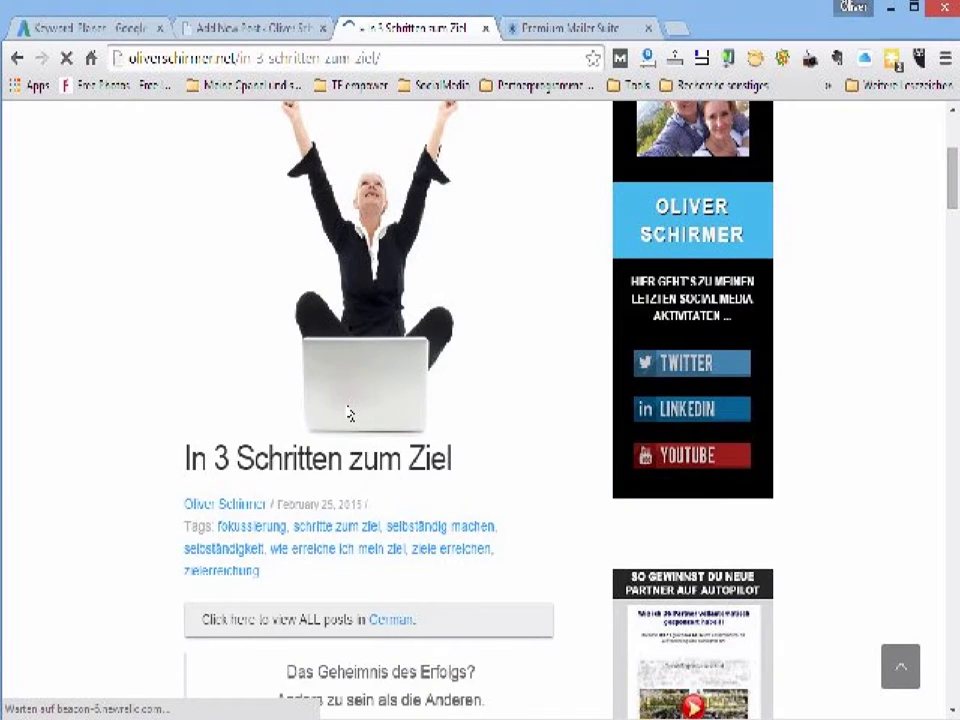
scroll(349, 412, down, 2)
scroll(349, 412, down, 9)
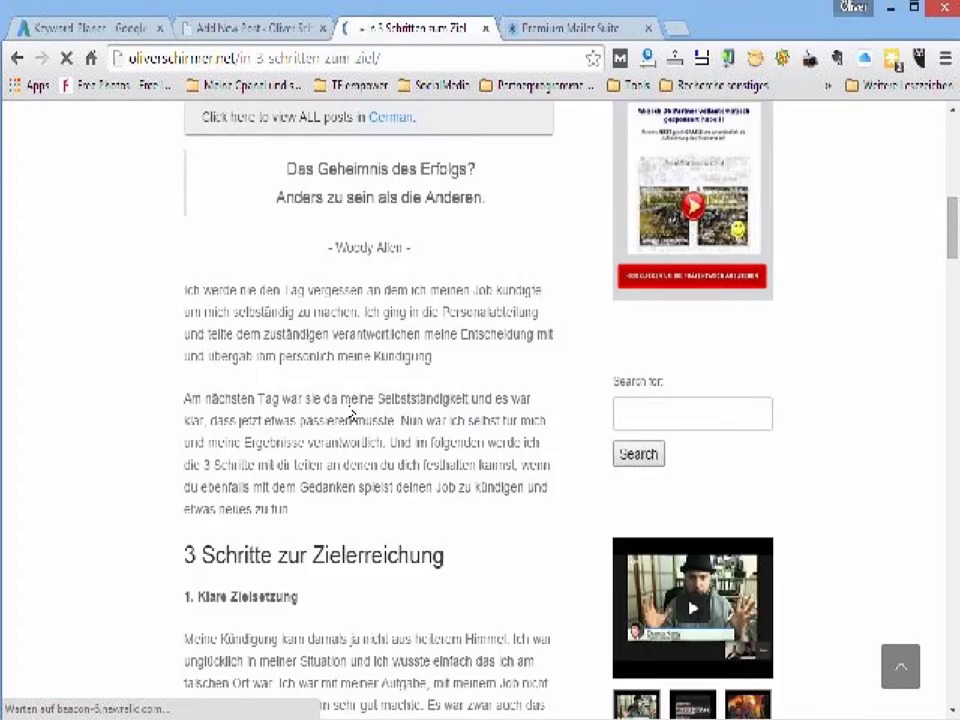
scroll(351, 414, down, 5)
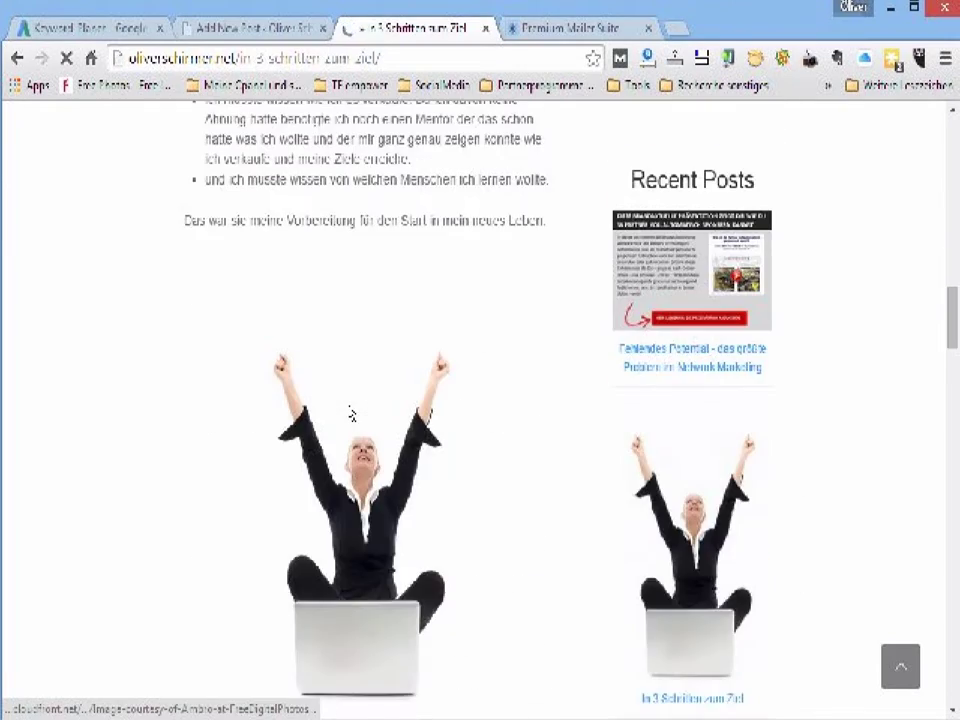
scroll(349, 413, down, 12)
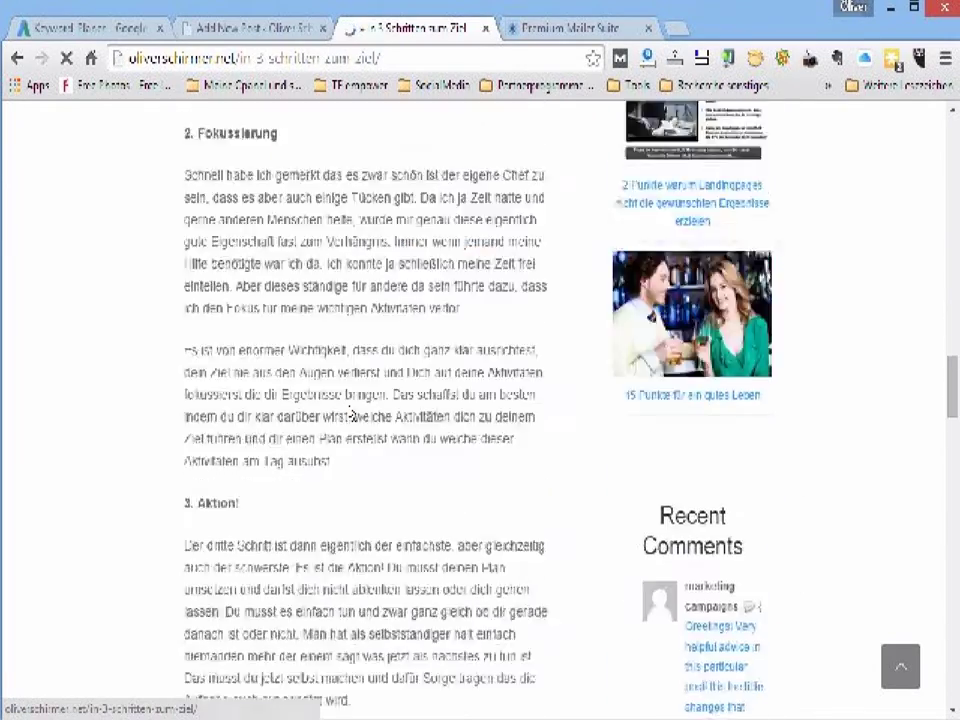
scroll(355, 415, down, 4)
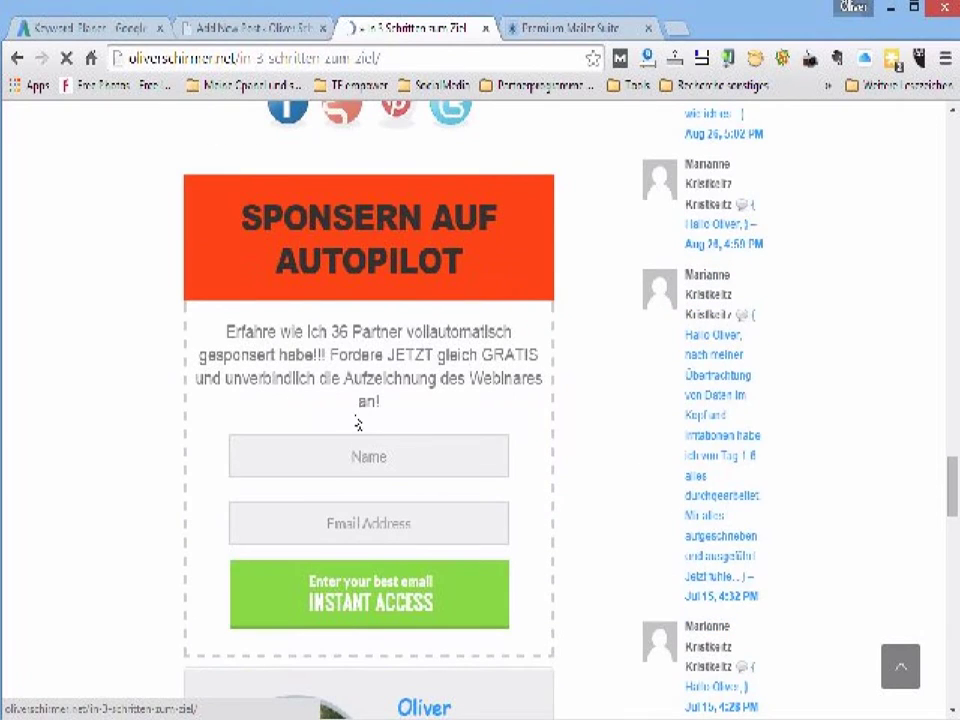
click(342, 478)
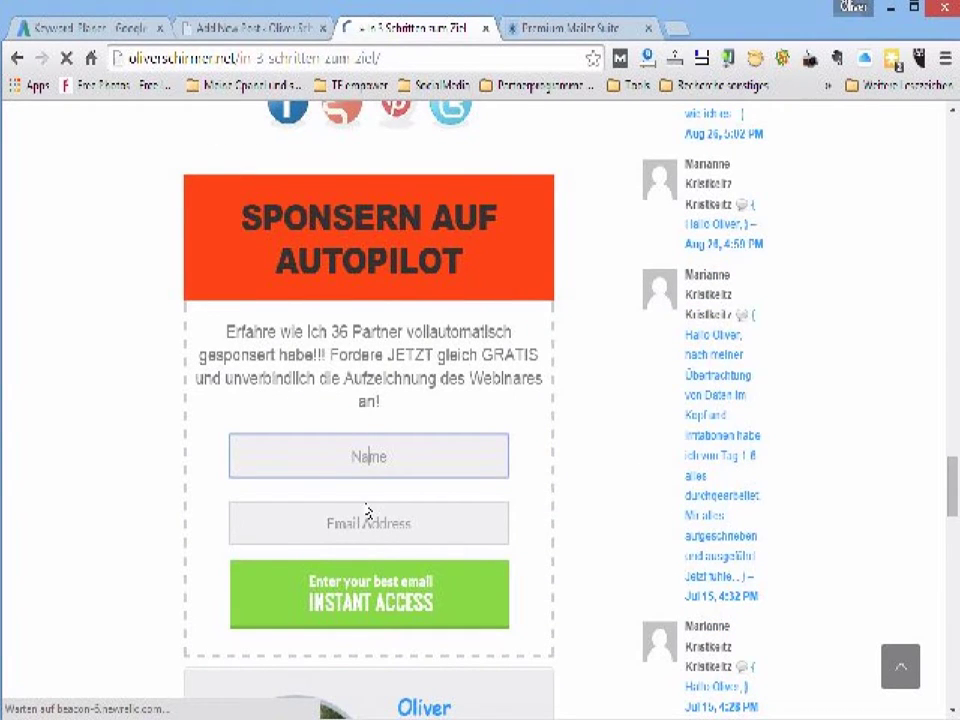
Step: Review the article's content from the sign-up form back up to the "Ich musste folgendes tun" list
scroll(369, 512, up, 3)
scroll(365, 510, up, 3)
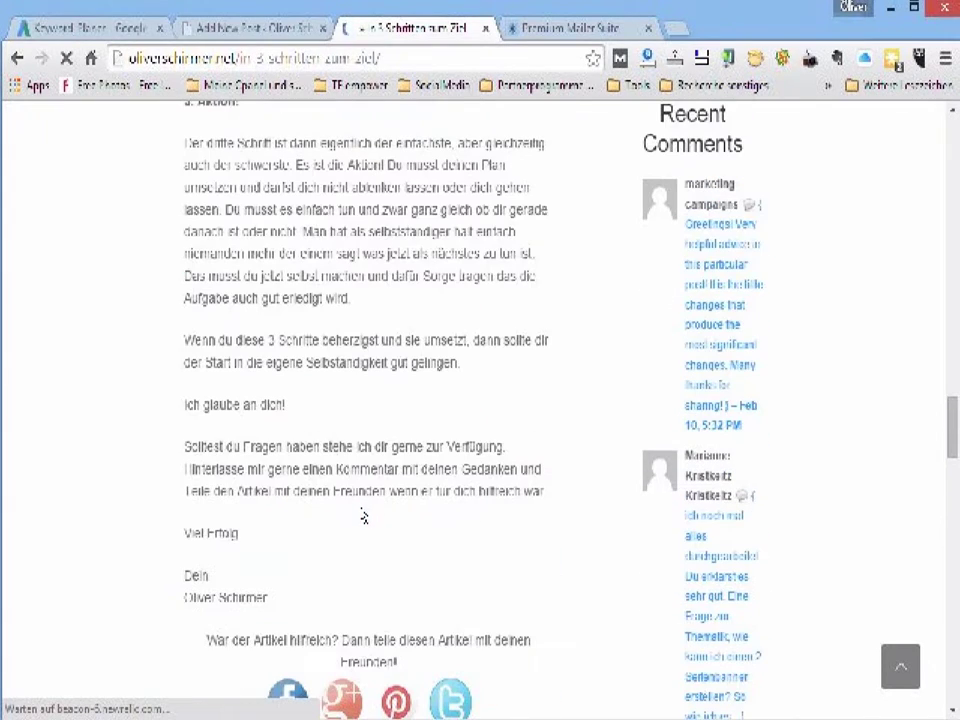
scroll(364, 518, up, 2)
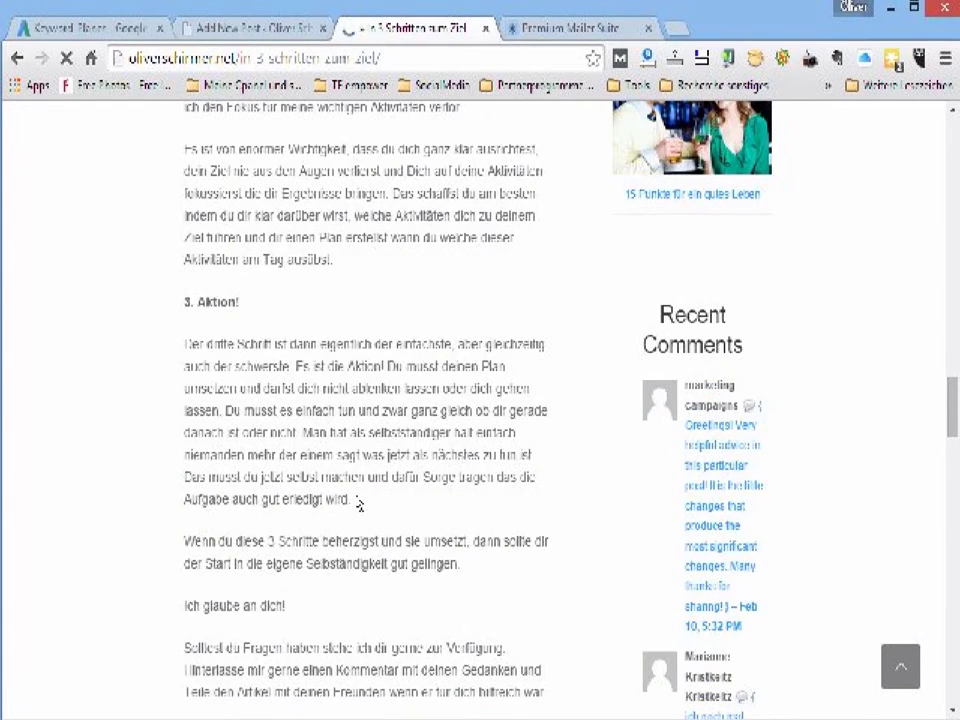
scroll(358, 518, up, 6)
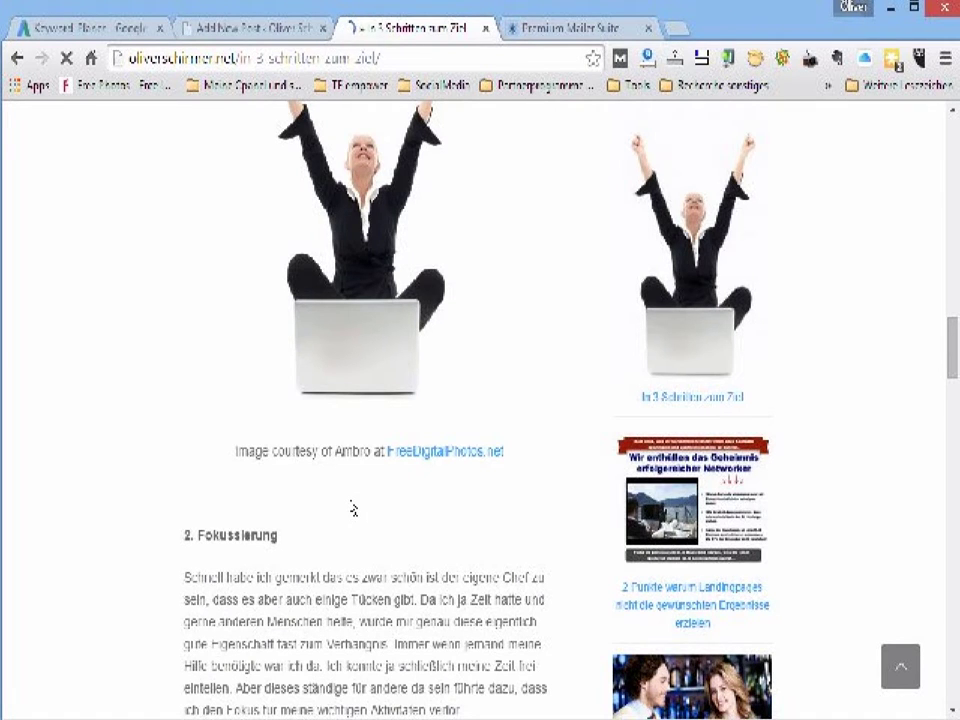
scroll(370, 500, up, 8)
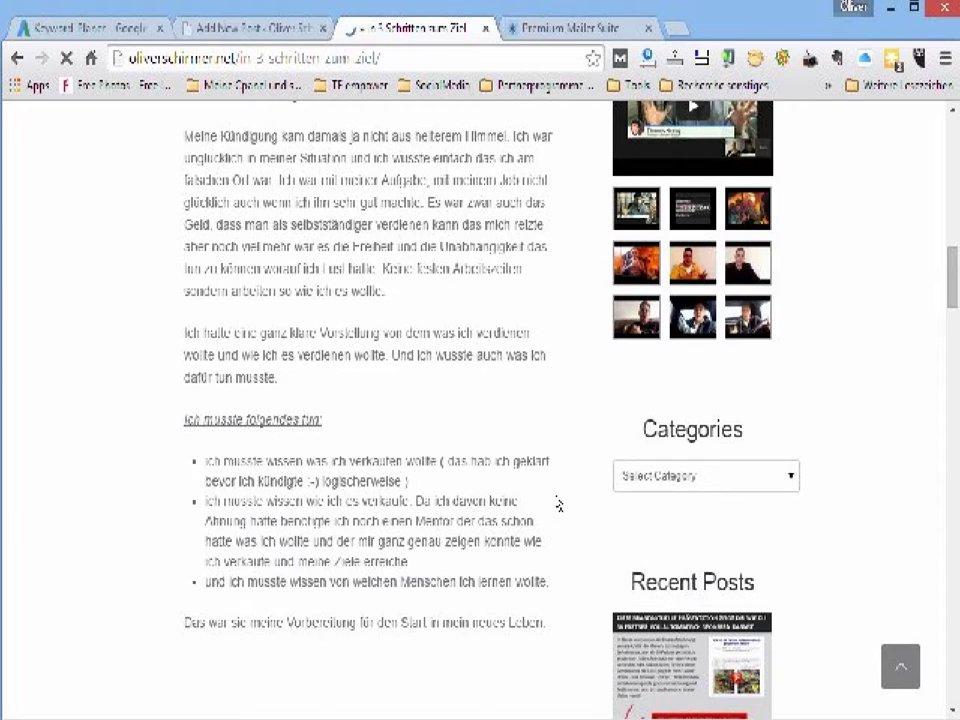
Step: Switch to the Premium Mailer Suite and highlight this month's contact count in the Infobox
click(597, 30)
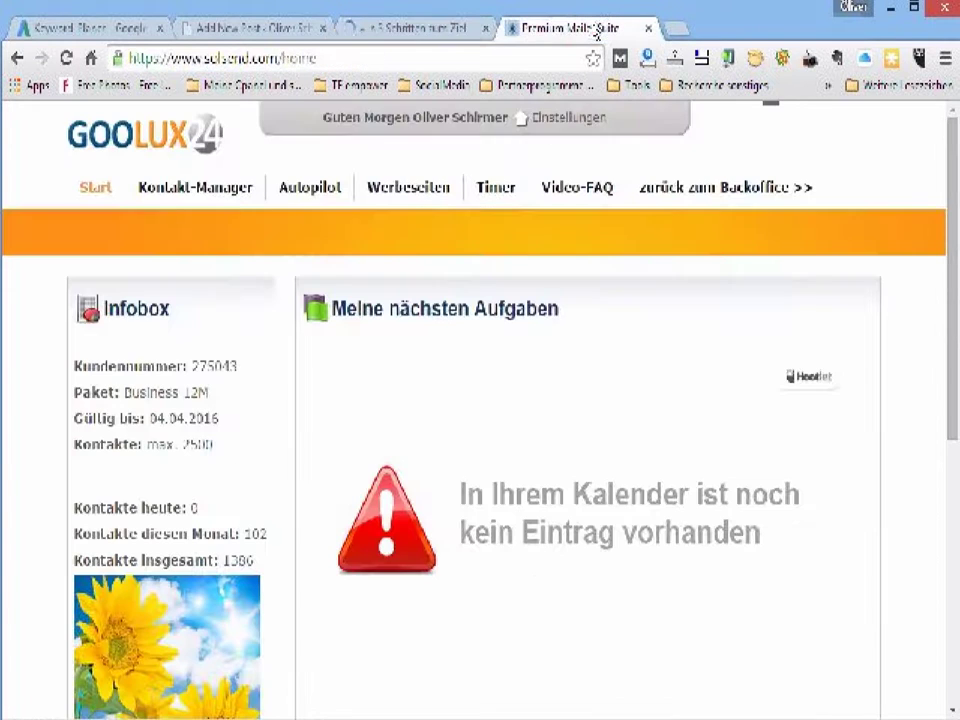
double_click(253, 534)
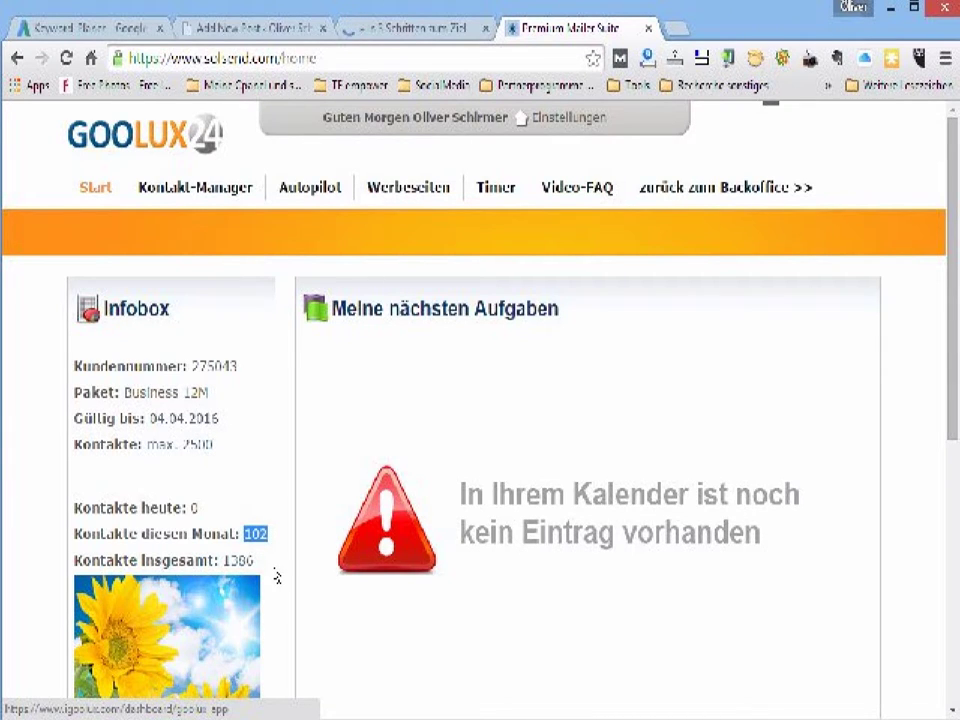